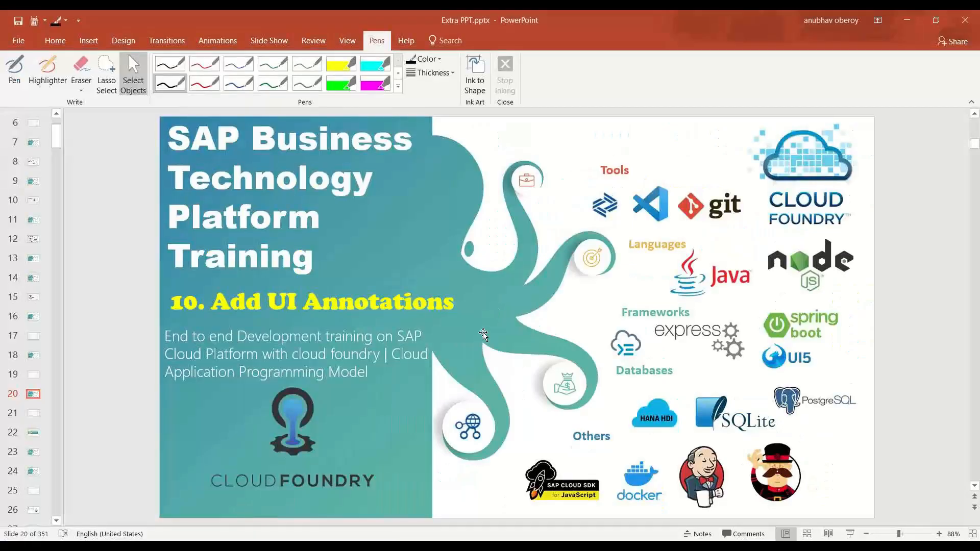
Run Go on the still-empty My Sales orders list, peek at the table column settings and cancel
{"action": "key", "text": "alt+Tab"}
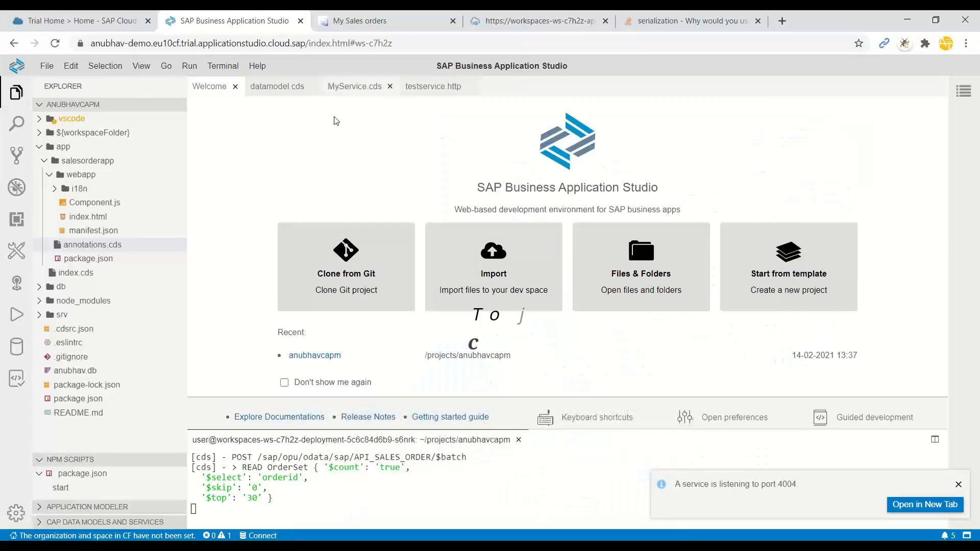
{"action": "left_click", "coordinate": [360, 21]}
{"action": "left_click", "coordinate": [927, 181]}
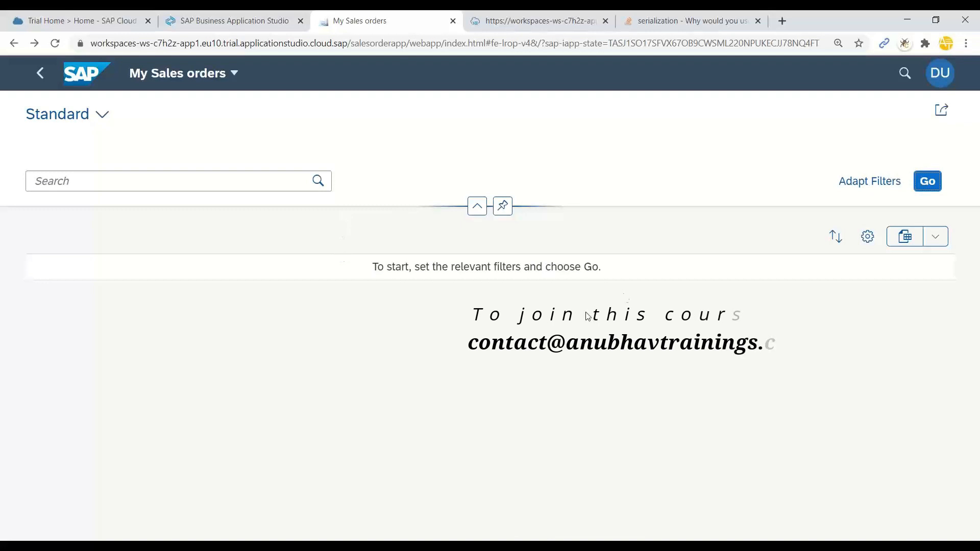
{"action": "left_click", "coordinate": [927, 181]}
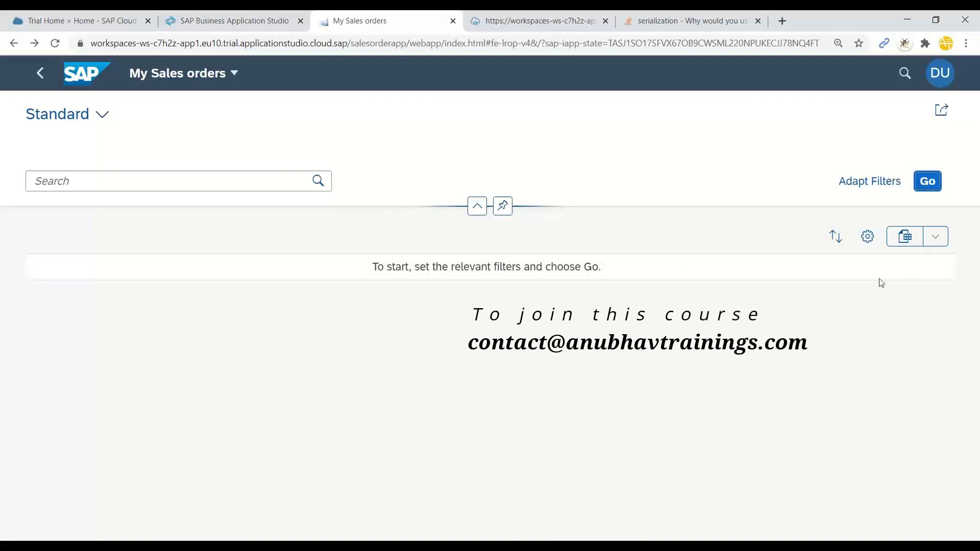
{"action": "left_click", "coordinate": [867, 237]}
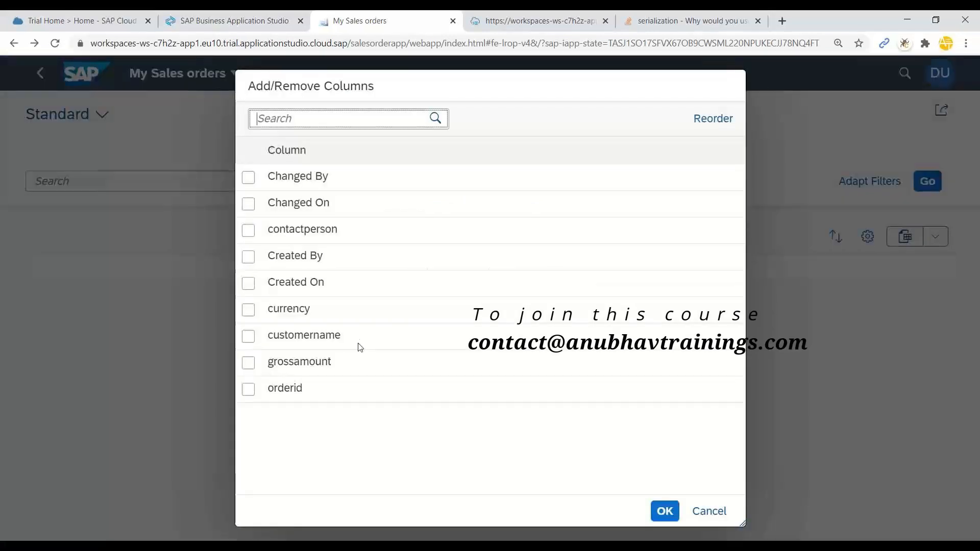
{"action": "left_click", "coordinate": [709, 510]}
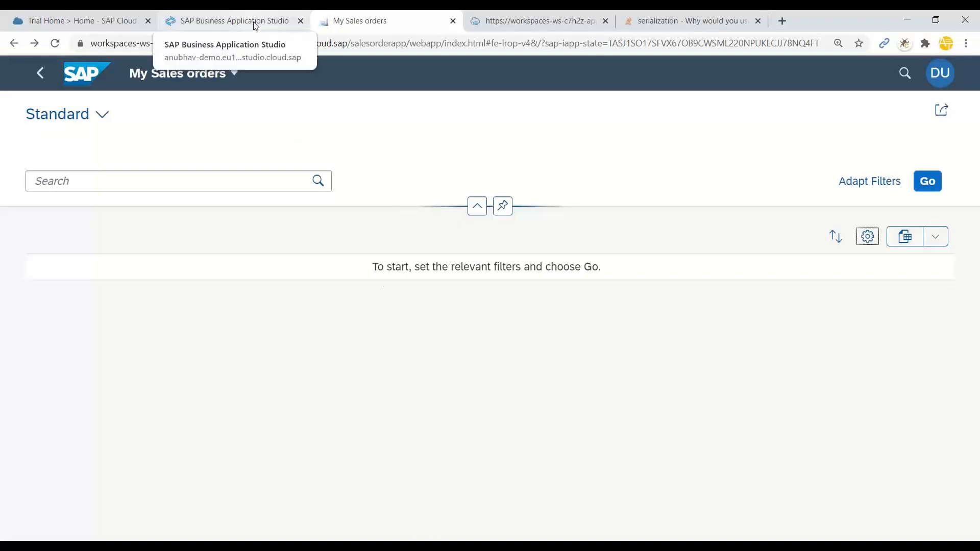
In annotations.cds start an annotate MyService.OrderSet with statement via autocomplete
{"action": "left_click", "coordinate": [234, 20]}
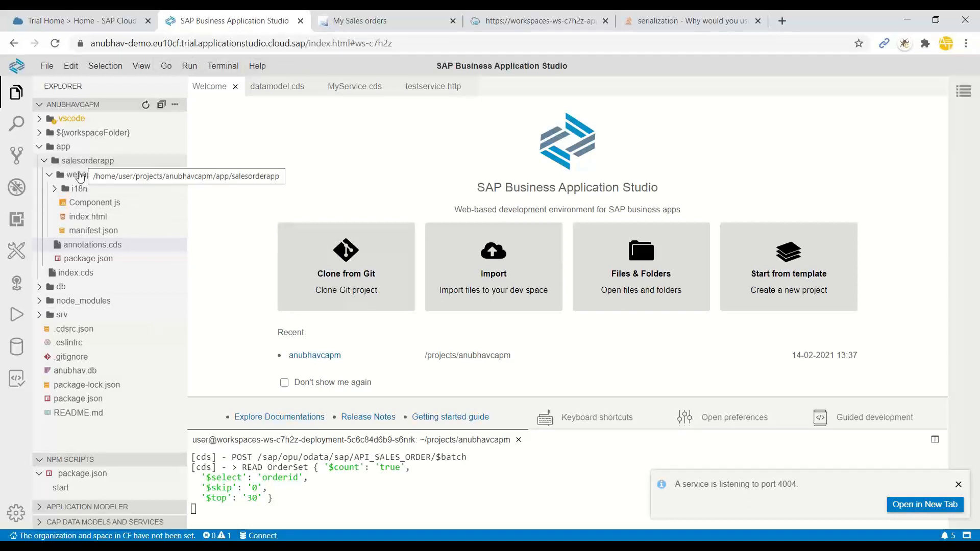
{"action": "left_click", "coordinate": [92, 244]}
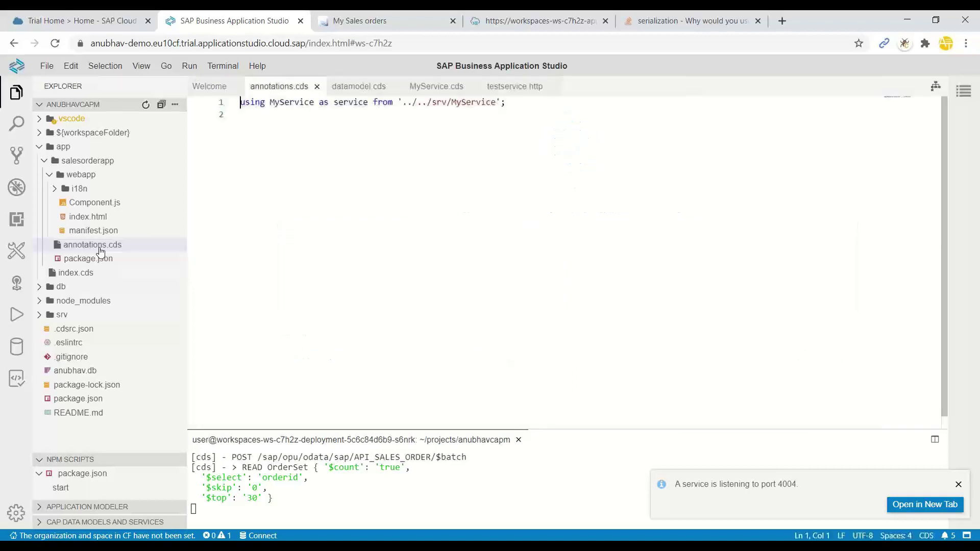
{"action": "left_click", "coordinate": [584, 114]}
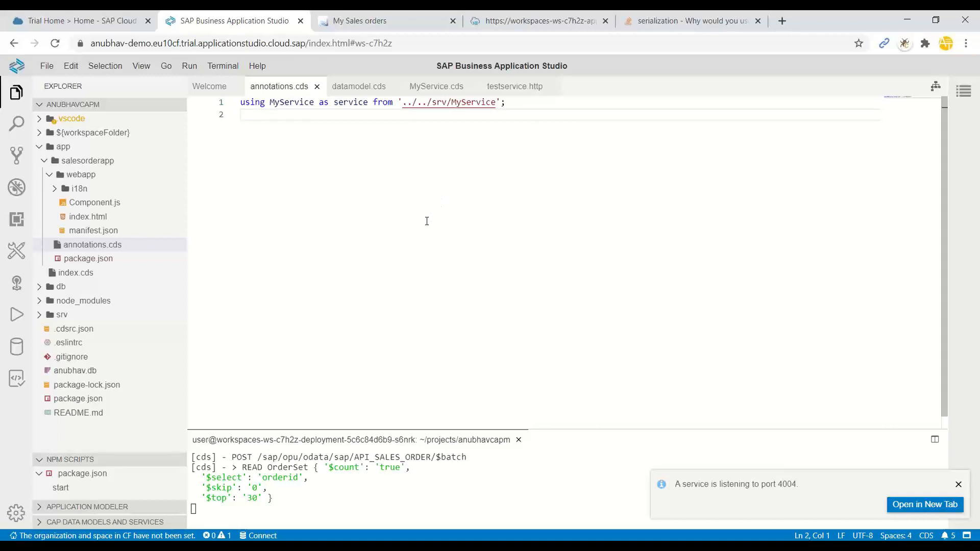
{"action": "key", "text": "Return"}
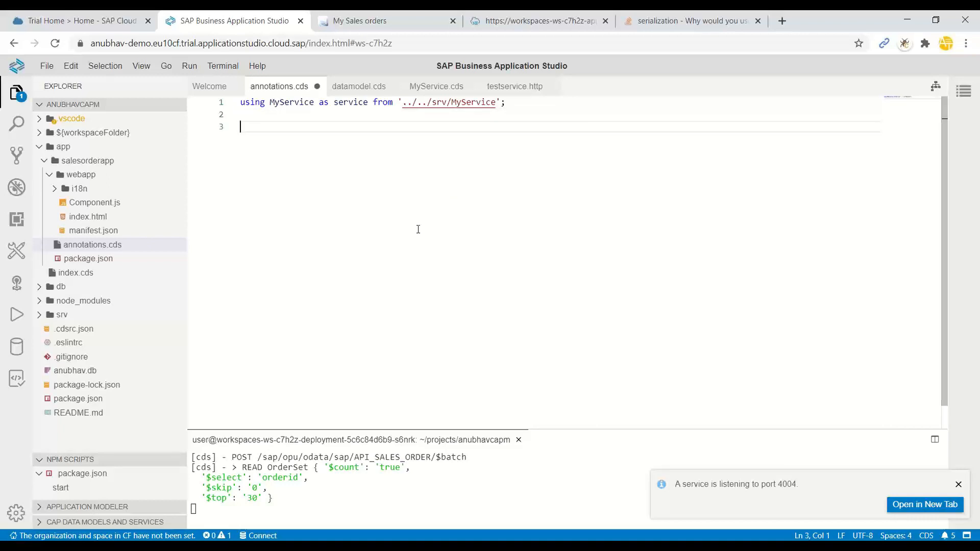
{"action": "type", "text": "ann"}
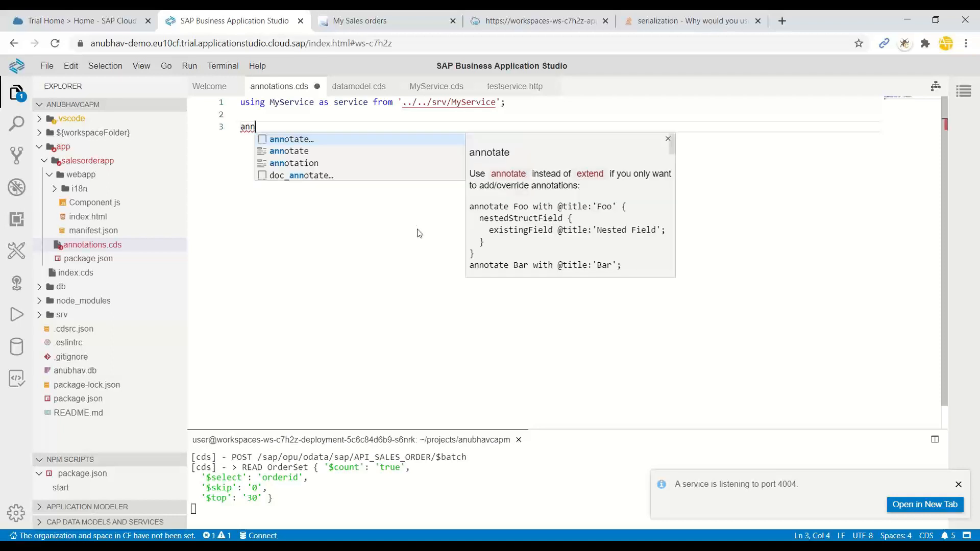
{"action": "key", "text": "Return"}
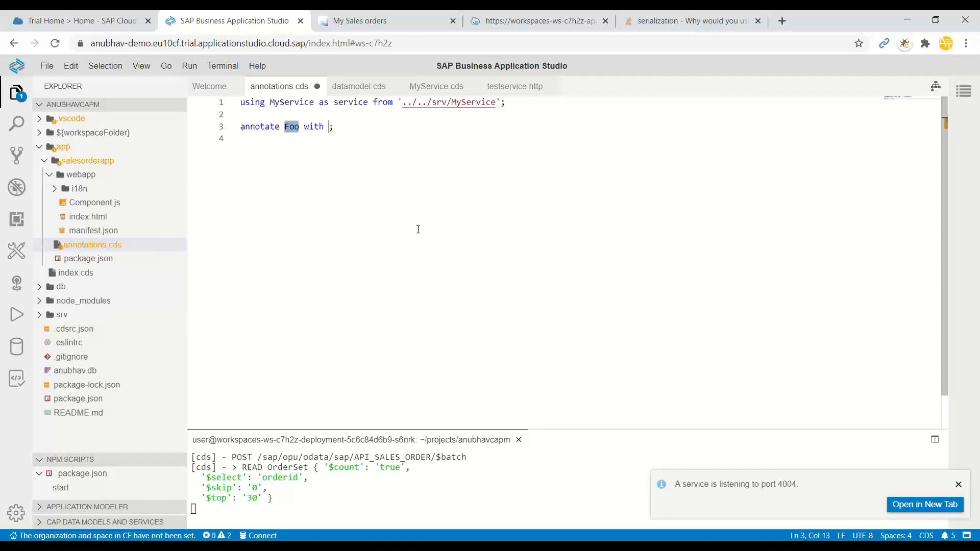
{"action": "type", "text": "MyS"}
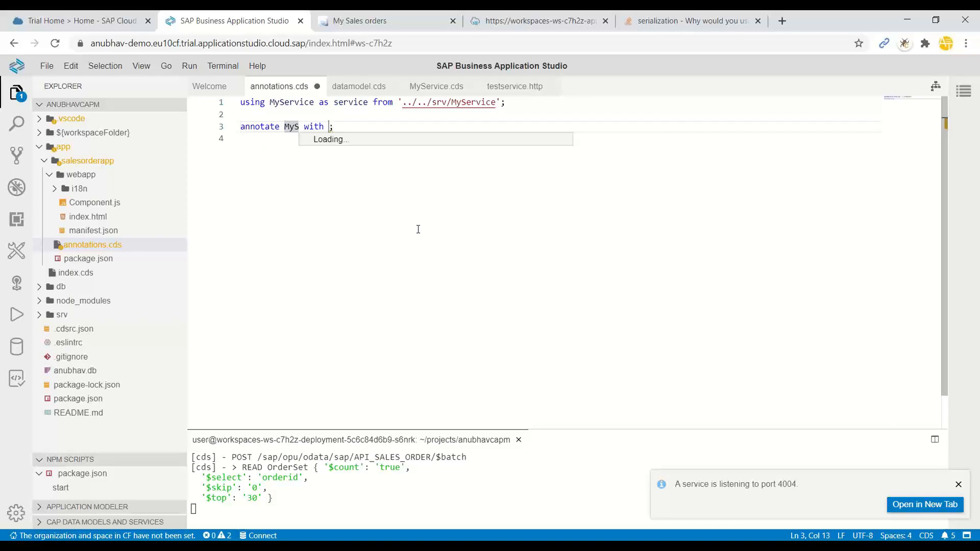
{"action": "key", "text": "Tab"}
{"action": "type", "text": "."}
{"action": "key", "text": "Tab"}
Add the @( UI:{ LineItem:[ ] } ) block with the brackets spread over separate lines
{"action": "left_click", "coordinate": [404, 127]}
{"action": "type", "text": "@("}
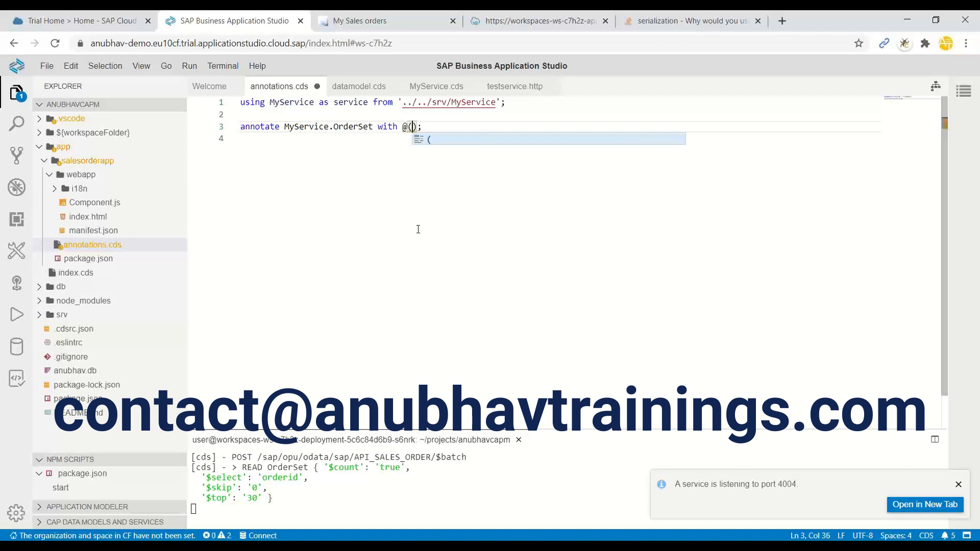
{"action": "key", "text": "Return"}
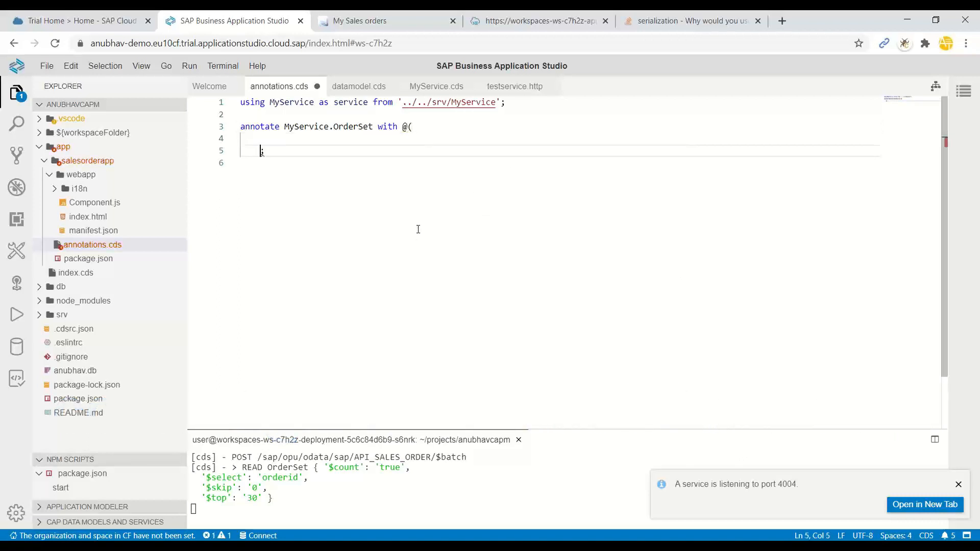
{"action": "key", "text": "BackSpace"}
{"action": "type", "text": ")"}
{"action": "key", "text": "Up"}
{"action": "key", "text": "Return"}
{"action": "key", "text": "Return"}
{"action": "type", "text": "UI:{"}
{"action": "key", "text": "Return"}
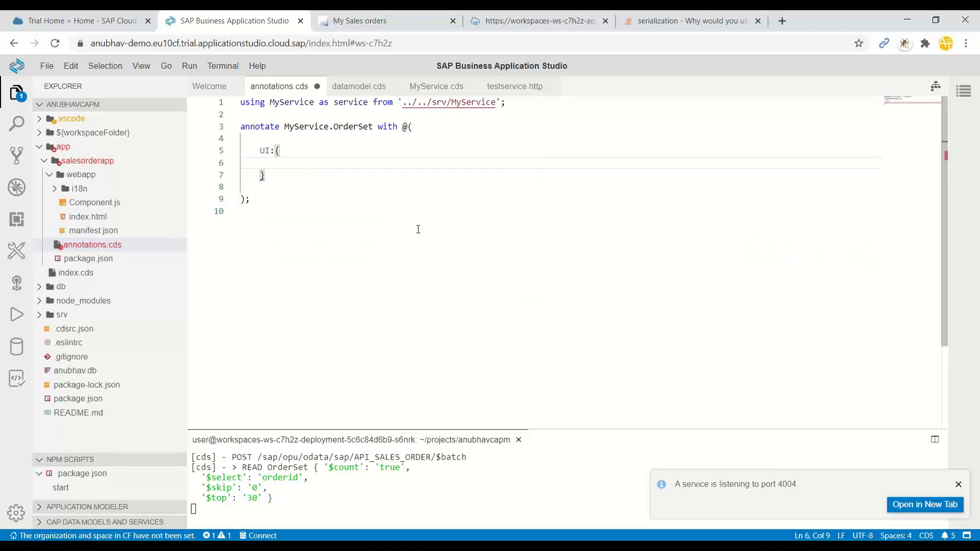
{"action": "type", "text": "LineItem"}
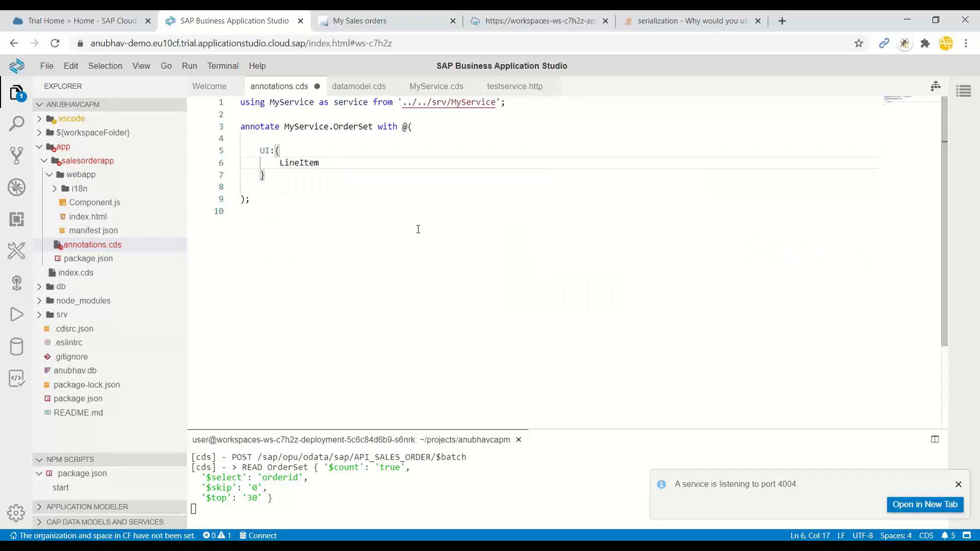
{"action": "key", "text": "ctrl+space"}
{"action": "key", "text": "Escape"}
{"action": "key", "text": "ctrl+space"}
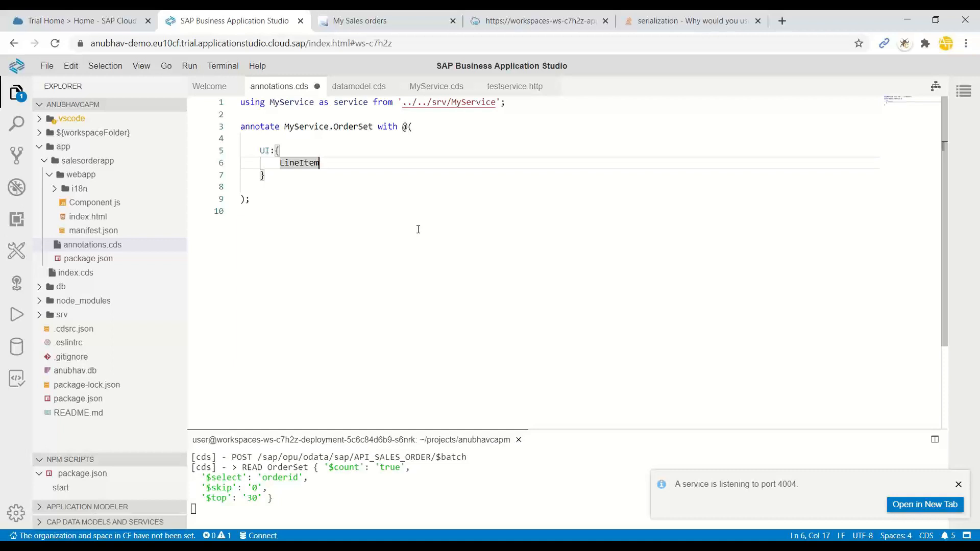
{"action": "type", "text": ":["}
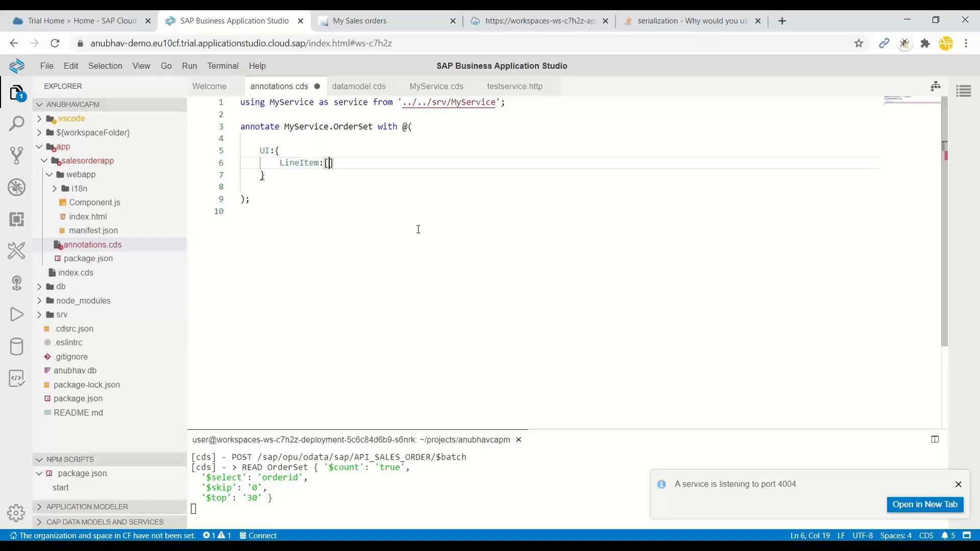
{"action": "key", "text": "Return"}
{"action": "key", "text": "Return"}
Insert a first UI.DataField record with Value customername and discard a stray empty record
{"action": "key", "text": "Up"}
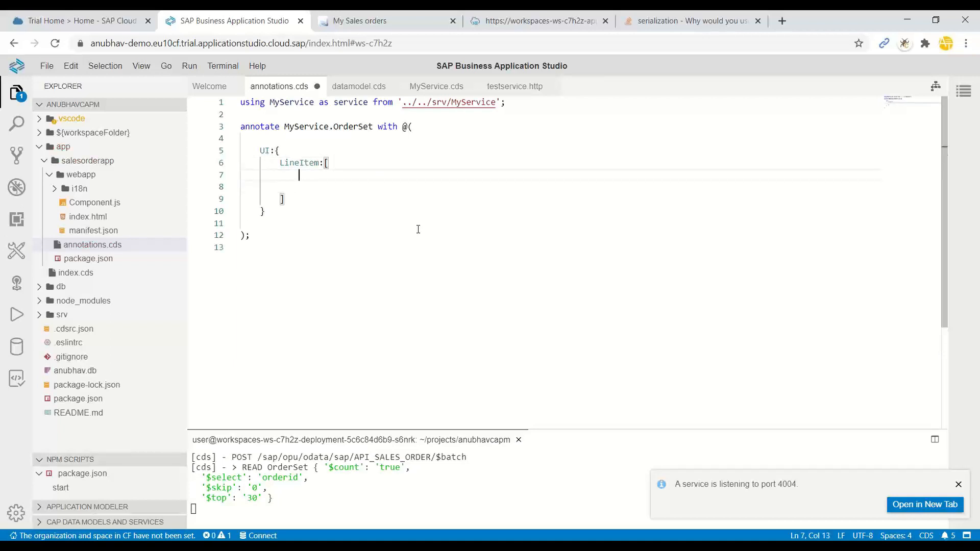
{"action": "key", "text": "ctrl+space"}
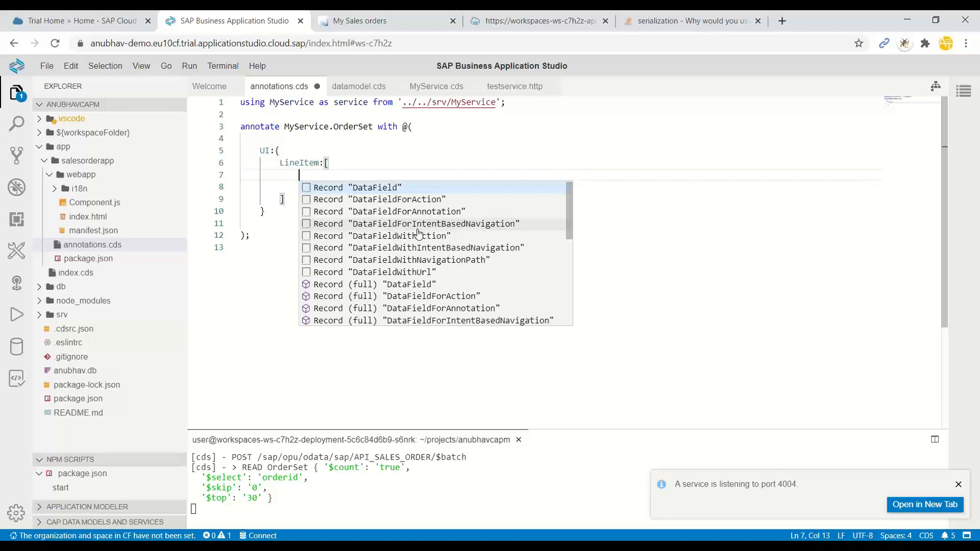
{"action": "key", "text": "Return"}
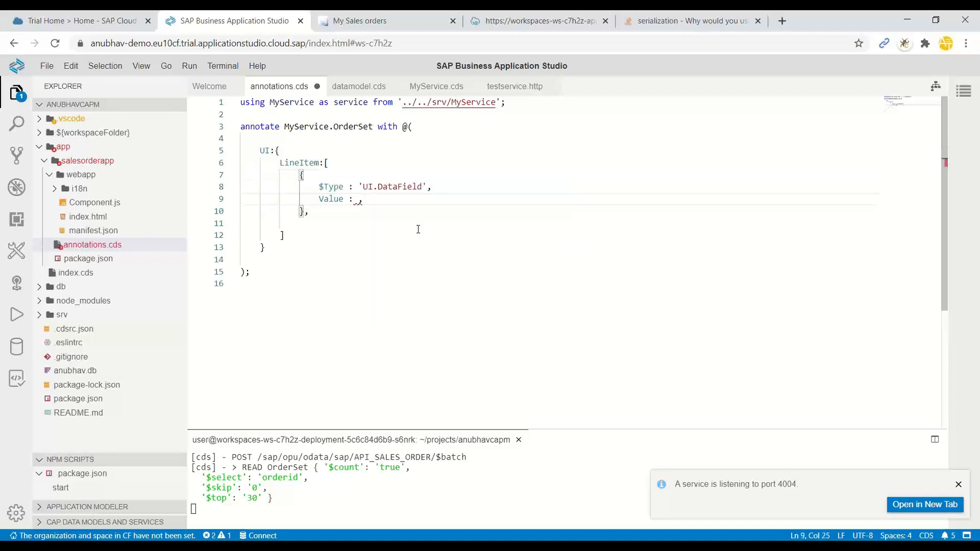
{"action": "type", "text": "cu"}
{"action": "key", "text": "Return"}
{"action": "key", "text": "Down"}
{"action": "key", "text": "Return"}
{"action": "type", "text": "{"}
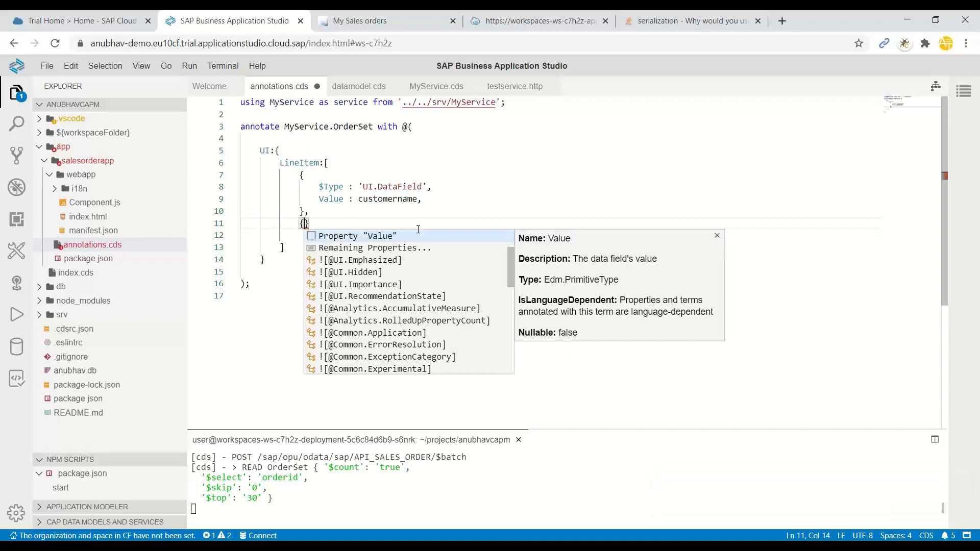
{"action": "key", "text": "Escape"}
{"action": "key", "text": "Return"}
{"action": "key", "text": "ctrl+space"}
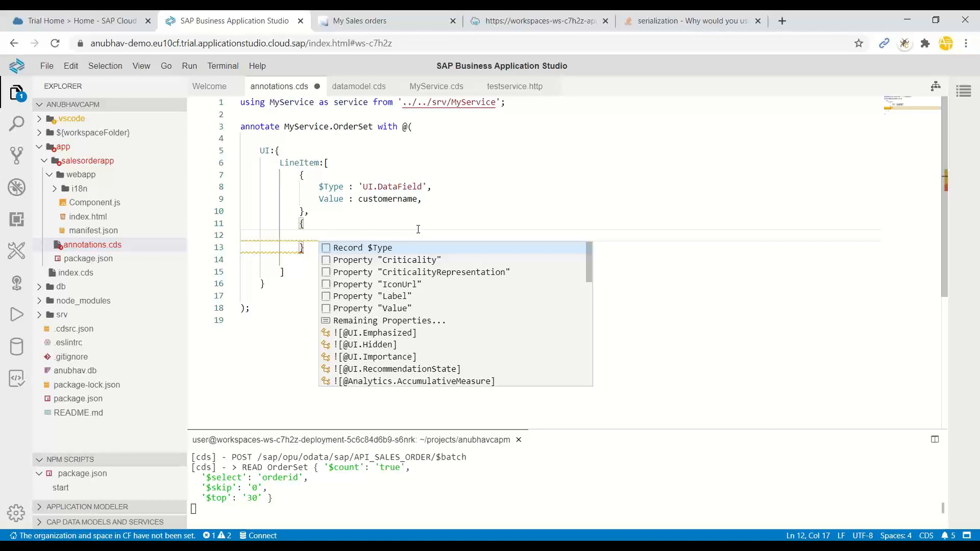
{"action": "key", "text": "Escape"}
{"action": "key", "text": "shift+Up"}
{"action": "key", "text": "shift+Up"}
{"action": "key", "text": "BackSpace"}
Add two more DataField records with Values grossamount and currency
{"action": "key", "text": "ctrl+space"}
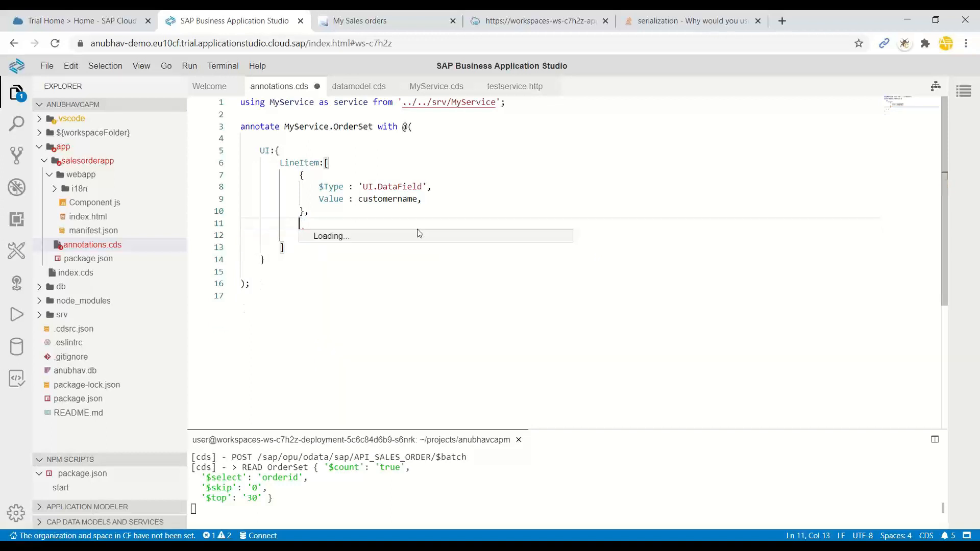
{"action": "key", "text": "Return"}
{"action": "key", "text": "Tab"}
{"action": "key", "text": "Return"}
{"action": "key", "text": "ctrl+space"}
{"action": "key", "text": "Return"}
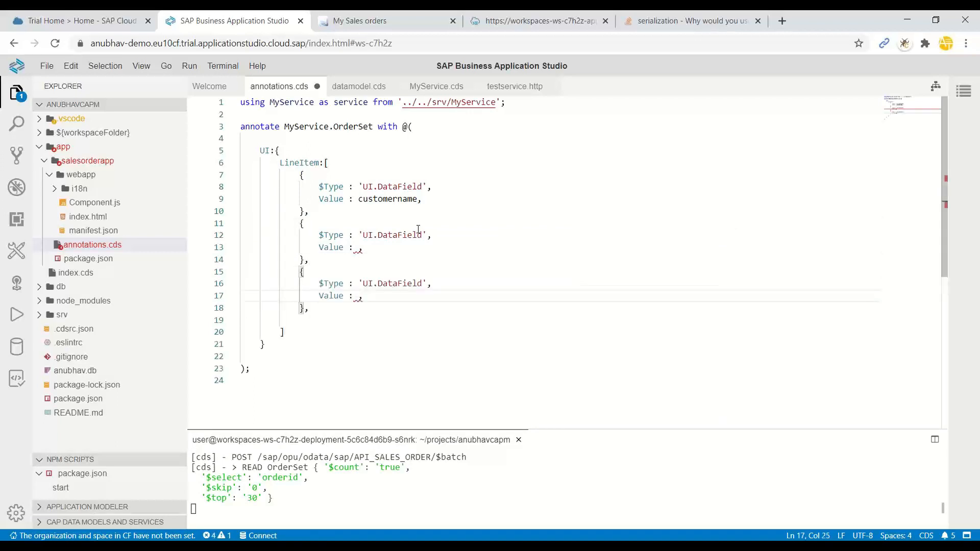
{"action": "key", "text": "Up"}
{"action": "key", "text": "Up"}
{"action": "key", "text": "Up"}
{"action": "type", "text": "gro"}
{"action": "key", "text": "Return"}
{"action": "key", "text": "Down"}
{"action": "key", "text": "Down"}
{"action": "key", "text": "Down"}
{"action": "key", "text": "Down"}
{"action": "type", "text": "cu"}
{"action": "key", "text": "Return"}
{"action": "key", "text": "BackSpace"}
{"action": "key", "text": "BackSpace"}
{"action": "key", "text": "BackSpace"}
{"action": "key", "text": "BackSpace"}
{"action": "type", "text": "ur"}
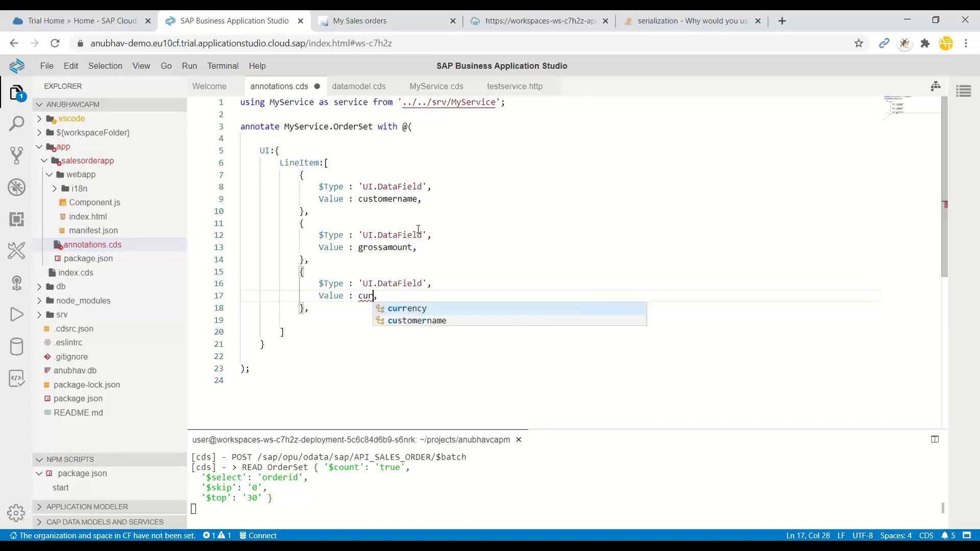
{"action": "key", "text": "Tab"}
Insert a DataField with Value orderid as the first column and save the file
{"action": "key", "text": "Up"}
{"action": "key", "text": "Up"}
{"action": "key", "text": "Up"}
{"action": "key", "text": "Up"}
{"action": "key", "text": "Up"}
{"action": "key", "text": "End"}
{"action": "key", "text": "Return"}
{"action": "key", "text": "ctrl+space"}
{"action": "key", "text": "Return"}
{"action": "type", "text": "or"}
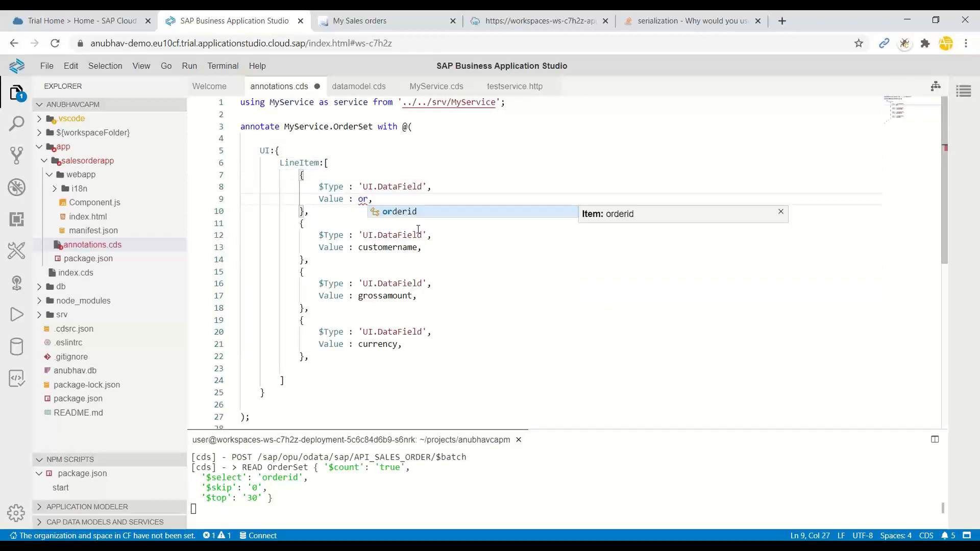
{"action": "key", "text": "Tab"}
{"action": "key", "text": "Down"}
{"action": "key", "text": "Down"}
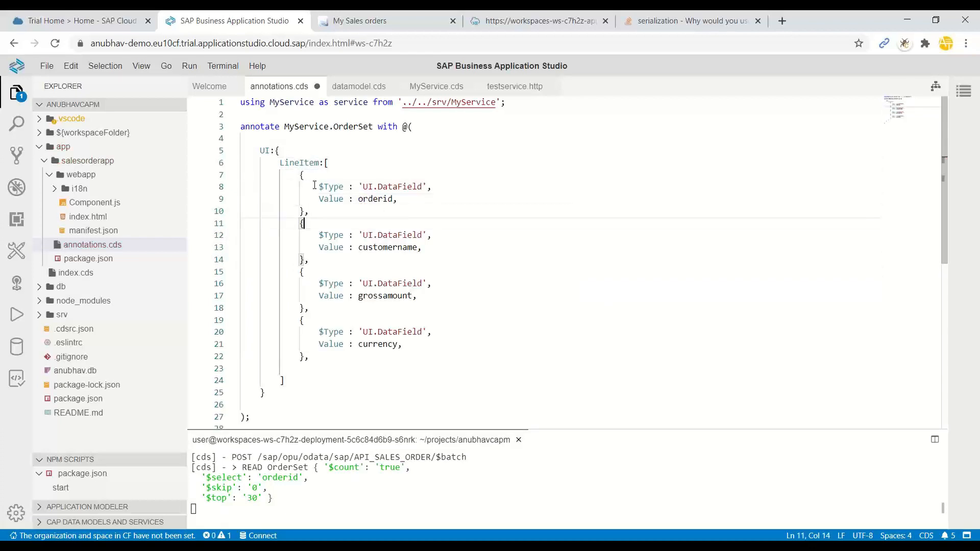
{"action": "left_click_drag", "start_coordinate": [280, 163], "coordinate": [285, 380]}
{"action": "left_click", "coordinate": [284, 381]}
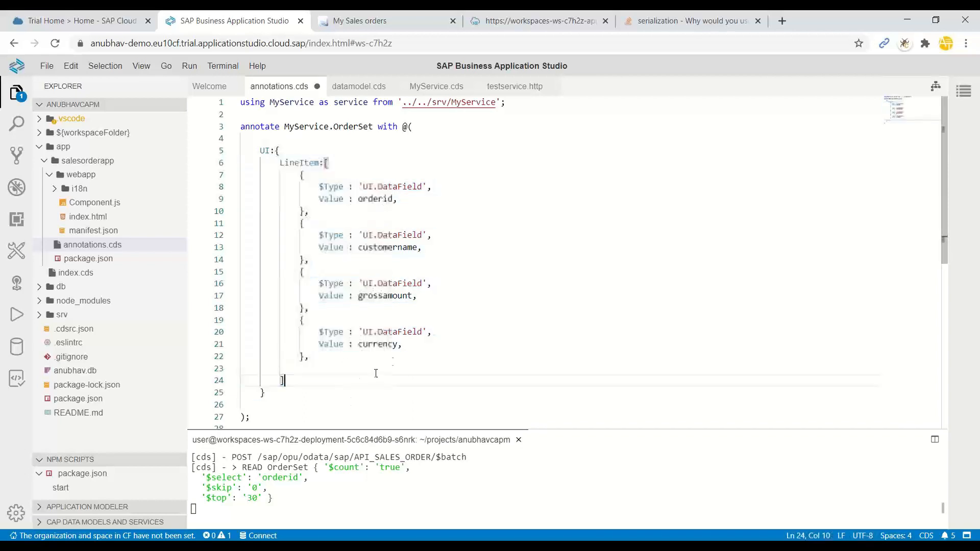
{"action": "key", "text": "ctrl+s"}
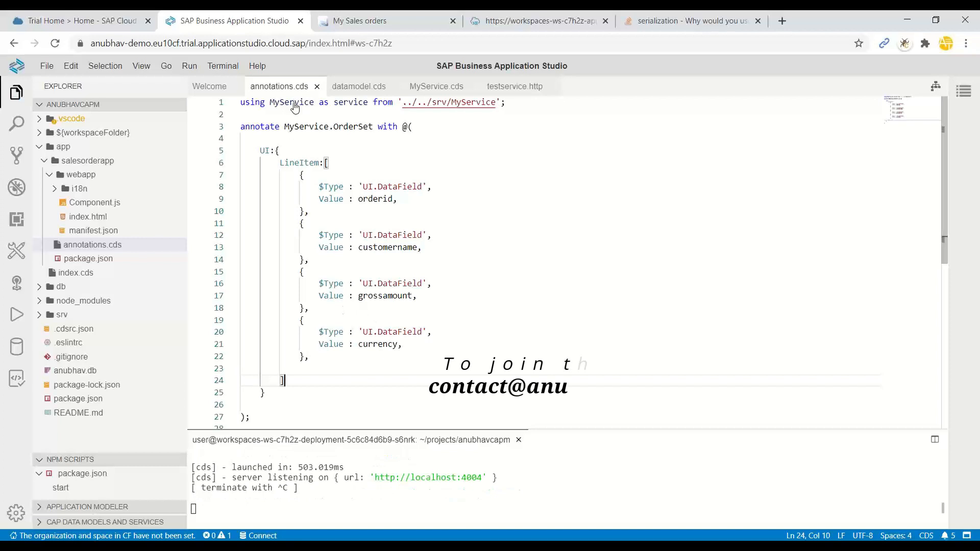
Reload the My Sales orders app and load the list, now showing the four annotated columns
{"action": "left_click", "coordinate": [360, 21]}
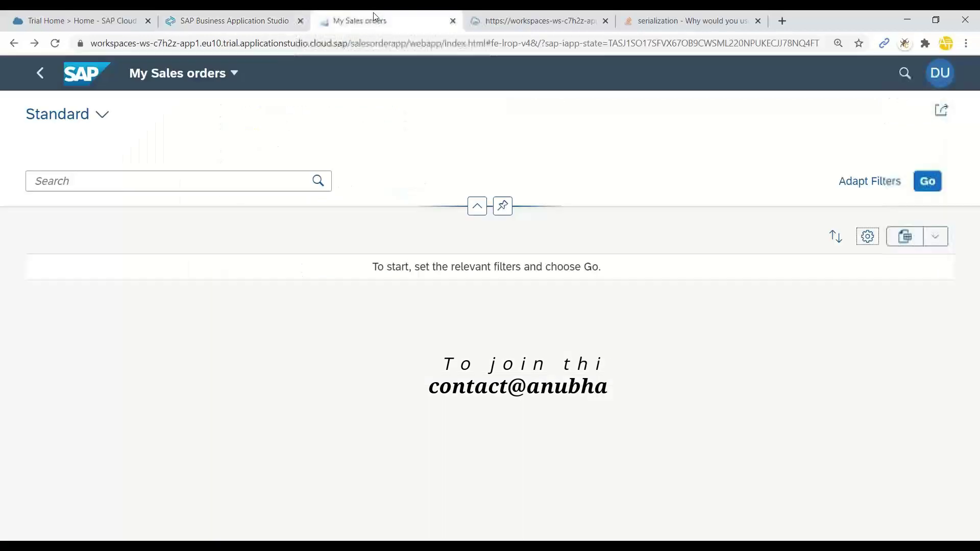
{"action": "left_click", "coordinate": [928, 182]}
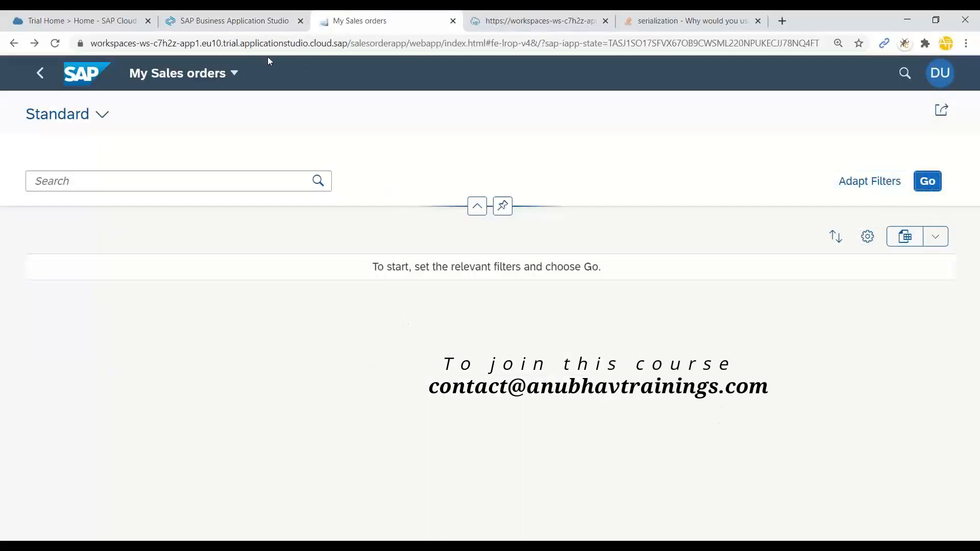
{"action": "left_click", "coordinate": [54, 42]}
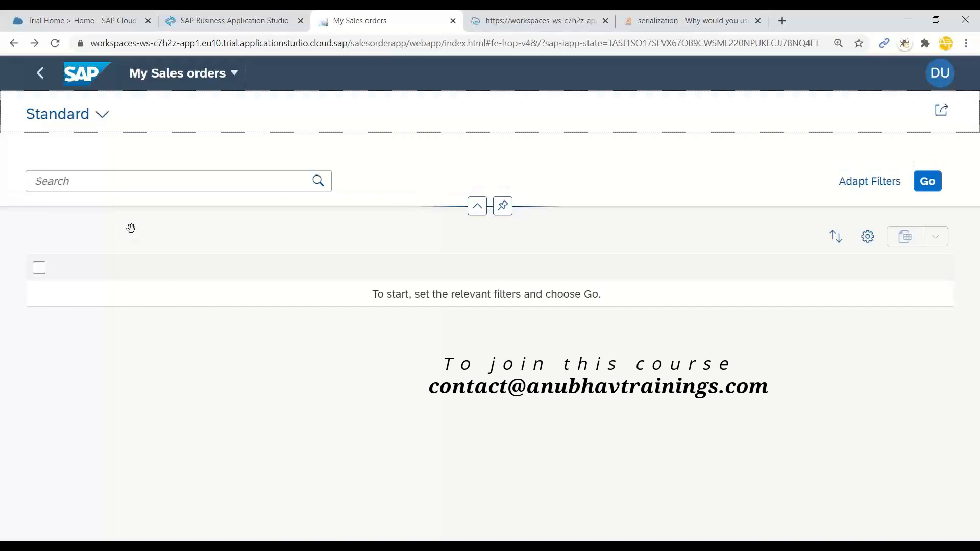
{"action": "left_click", "coordinate": [927, 181]}
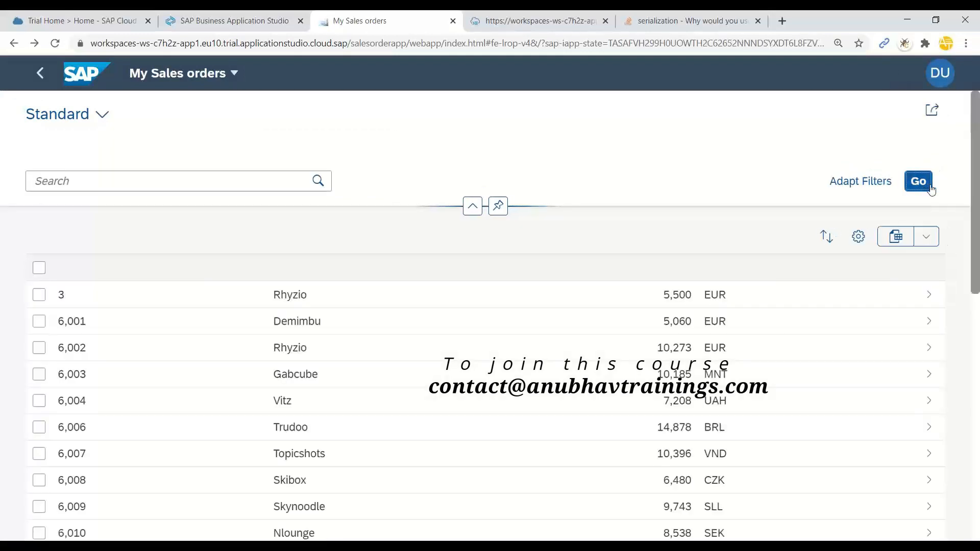
{"action": "scroll", "coordinate": [657, 470], "scroll_direction": "down", "scroll_amount": 3}
{"action": "scroll", "coordinate": [656, 445], "scroll_direction": "up", "scroll_amount": 3}
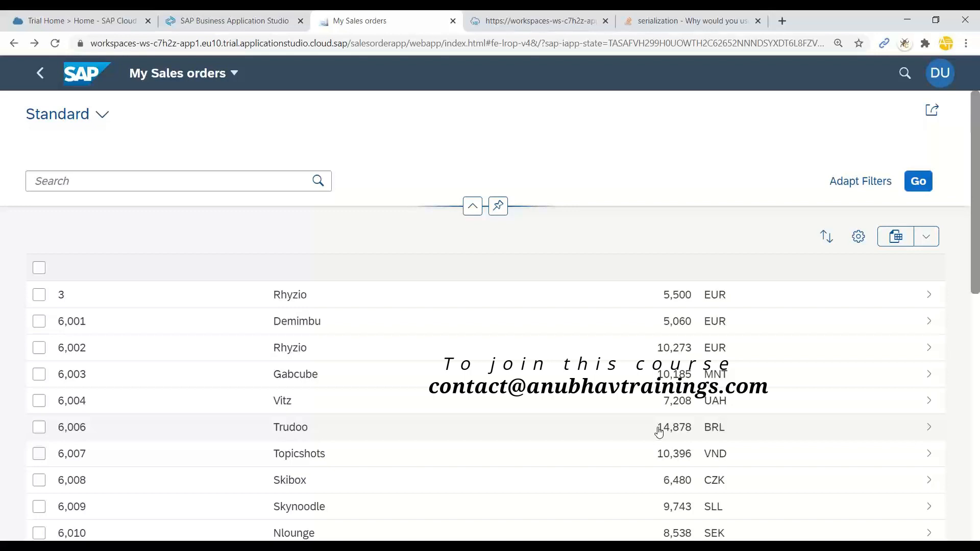
{"action": "scroll", "coordinate": [659, 432], "scroll_direction": "down", "scroll_amount": 3}
{"action": "scroll", "coordinate": [659, 431], "scroll_direction": "down", "scroll_amount": 2}
{"action": "scroll", "coordinate": [658, 431], "scroll_direction": "down", "scroll_amount": 3}
{"action": "scroll", "coordinate": [659, 432], "scroll_direction": "down", "scroll_amount": 2}
{"action": "scroll", "coordinate": [659, 430], "scroll_direction": "down", "scroll_amount": 3}
{"action": "scroll", "coordinate": [659, 431], "scroll_direction": "up", "scroll_amount": 5}
{"action": "scroll", "coordinate": [633, 427], "scroll_direction": "up", "scroll_amount": 4}
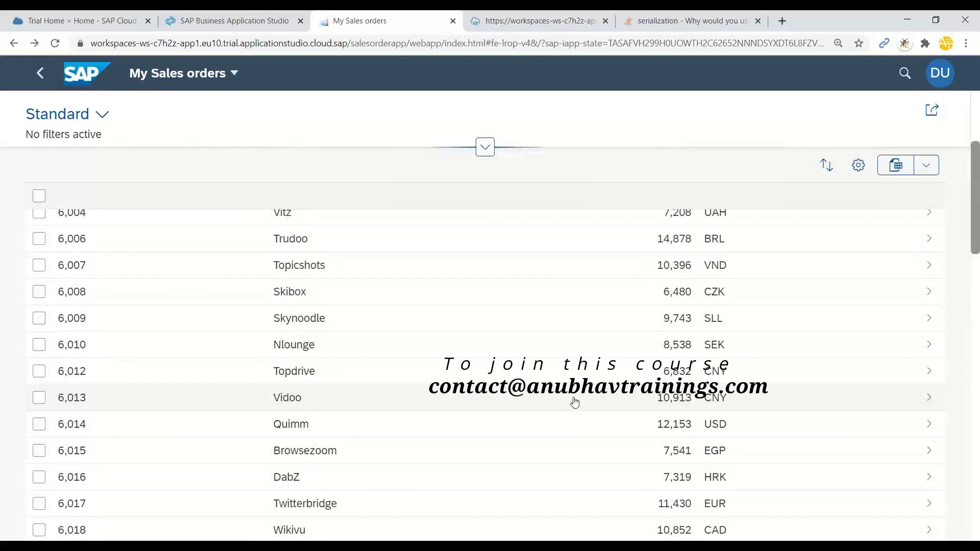
Open order 6007's still-blank detail page twice, go back, and return to the studio
{"action": "left_click", "coordinate": [586, 265]}
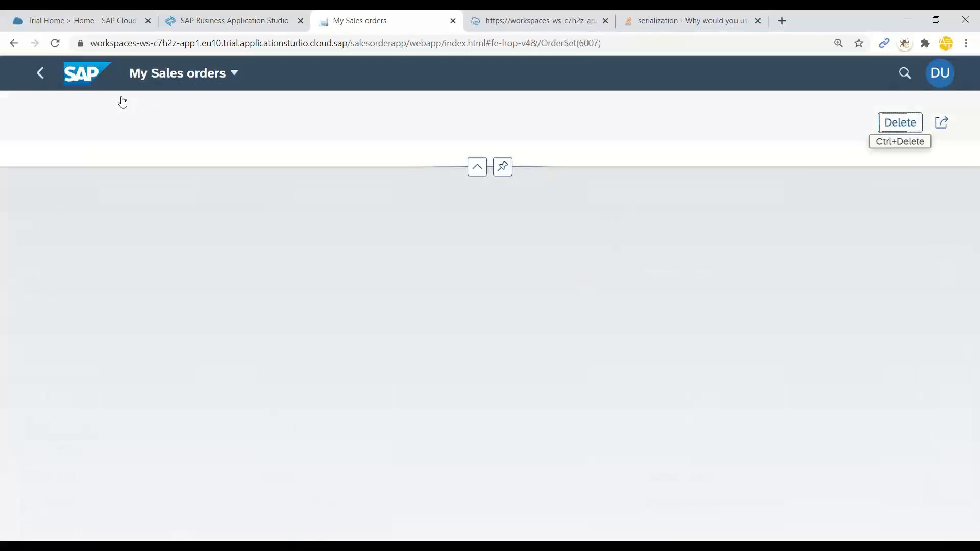
{"action": "left_click", "coordinate": [40, 73]}
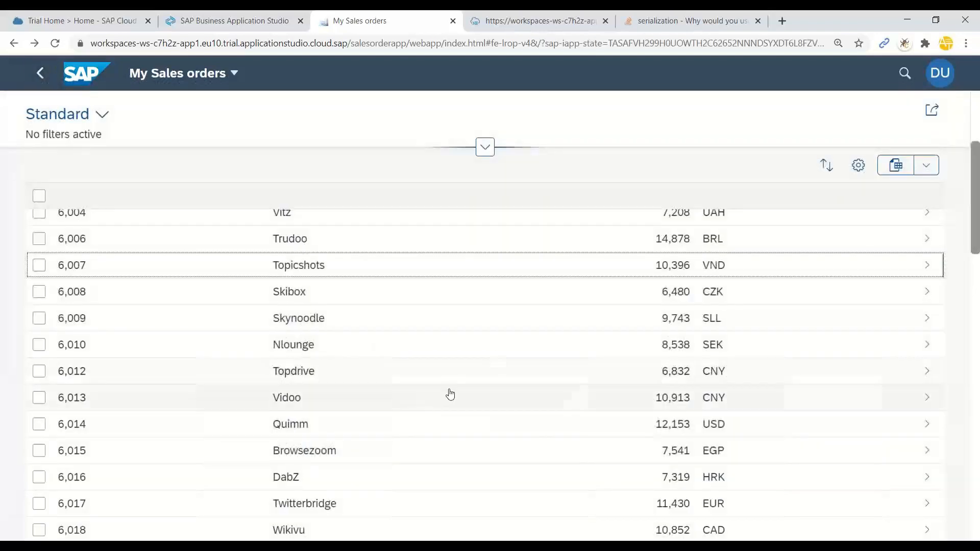
{"action": "left_click", "coordinate": [390, 265]}
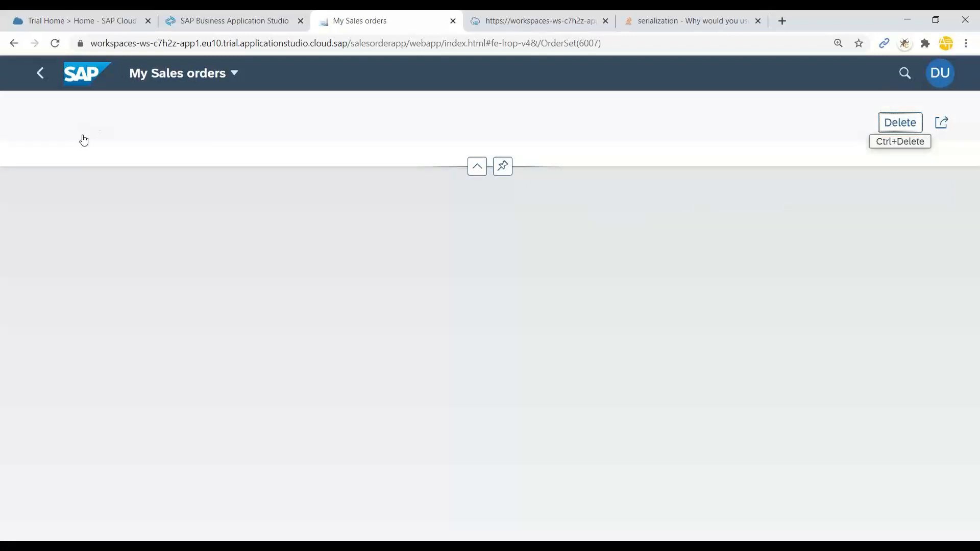
{"action": "left_click", "coordinate": [39, 73]}
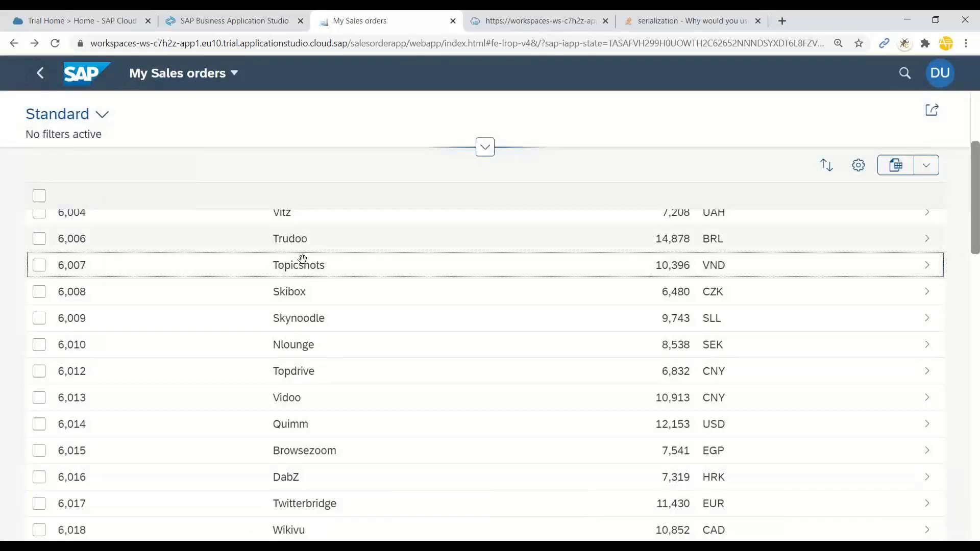
{"action": "left_click", "coordinate": [230, 20]}
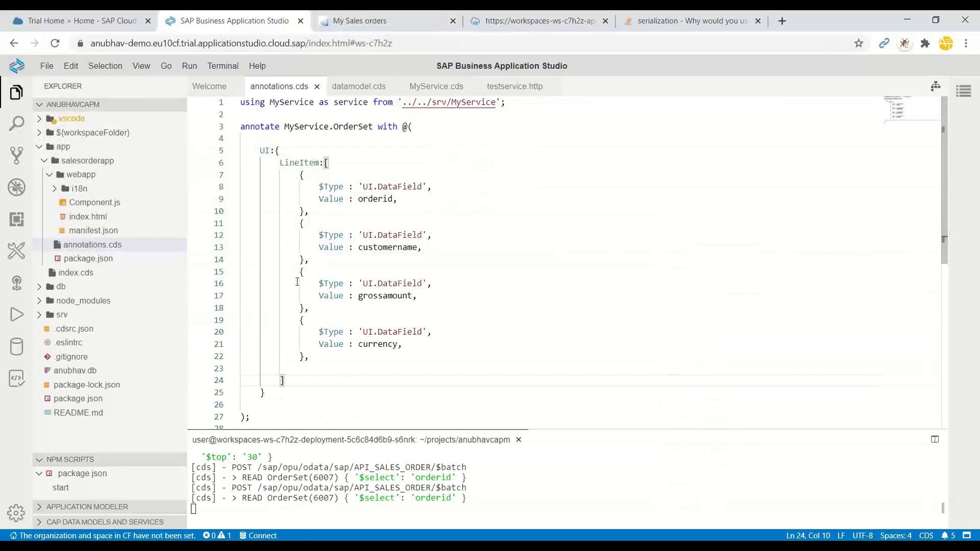
Add a HeaderInfo block inside UI with $Type 'UI.HeaderInfoType' via autocomplete
{"action": "left_click", "coordinate": [305, 153]}
{"action": "key", "text": "Return"}
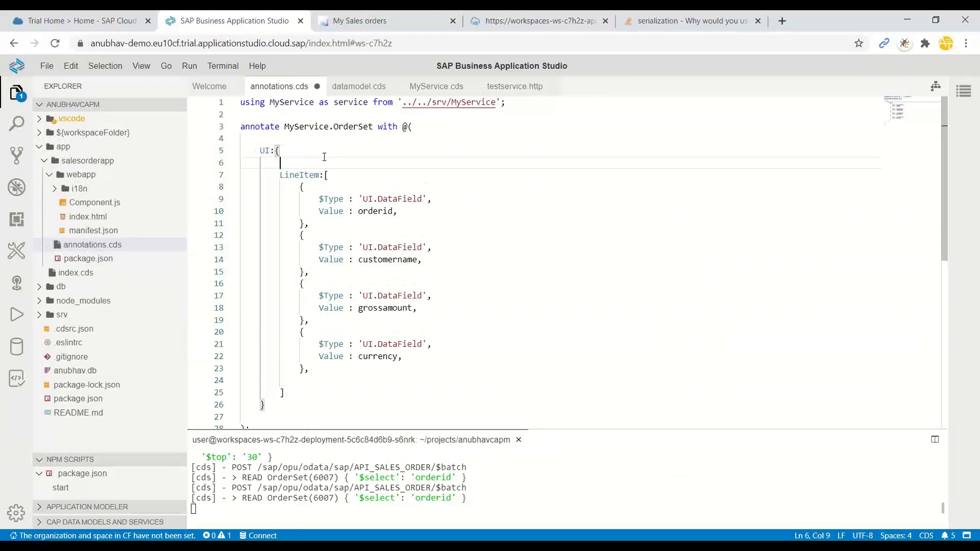
{"action": "type", "text": "He"}
{"action": "key", "text": "Down"}
{"action": "key", "text": "Return"}
{"action": "type", "text": ":{"}
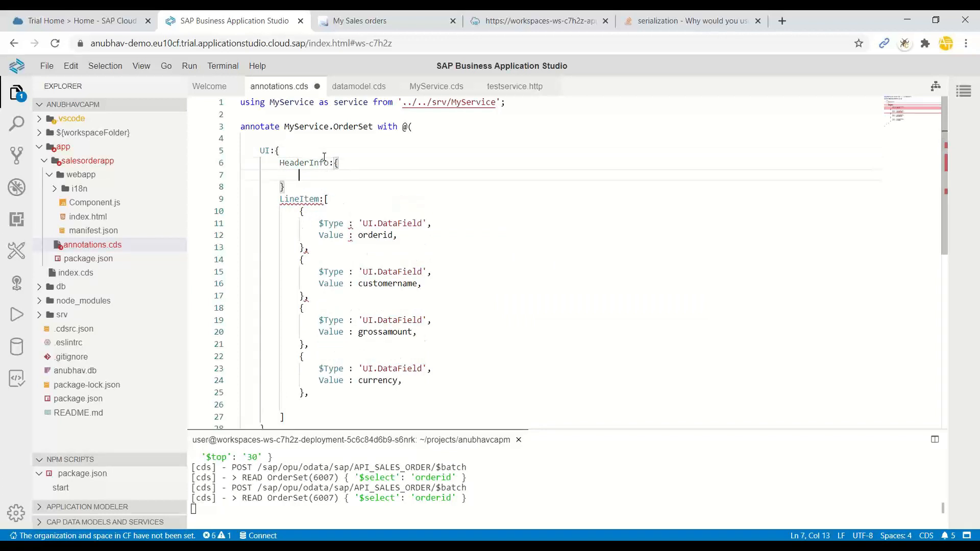
{"action": "key", "text": "Return"}
{"action": "key", "text": "ctrl+space"}
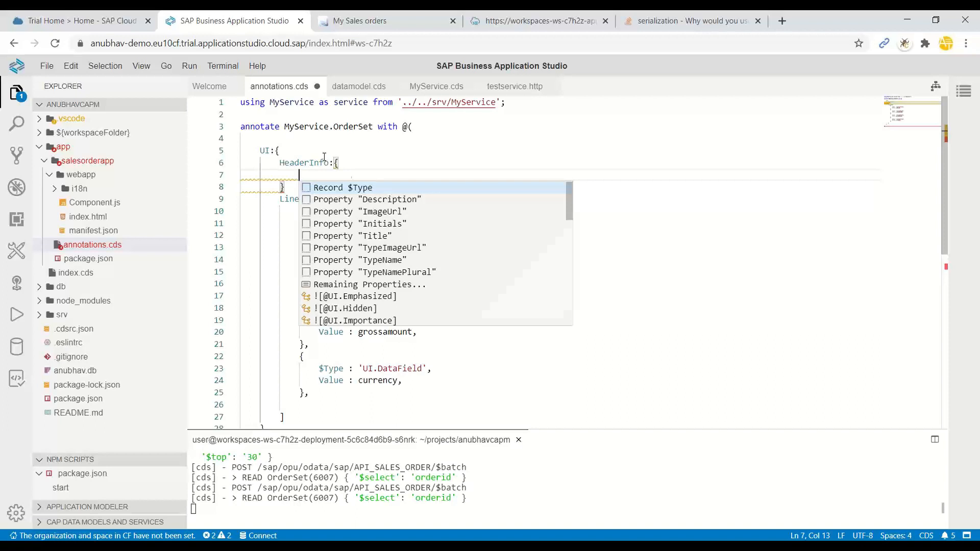
{"action": "key", "text": "Return"}
{"action": "key", "text": "ctrl+space"}
{"action": "key", "text": "Return"}
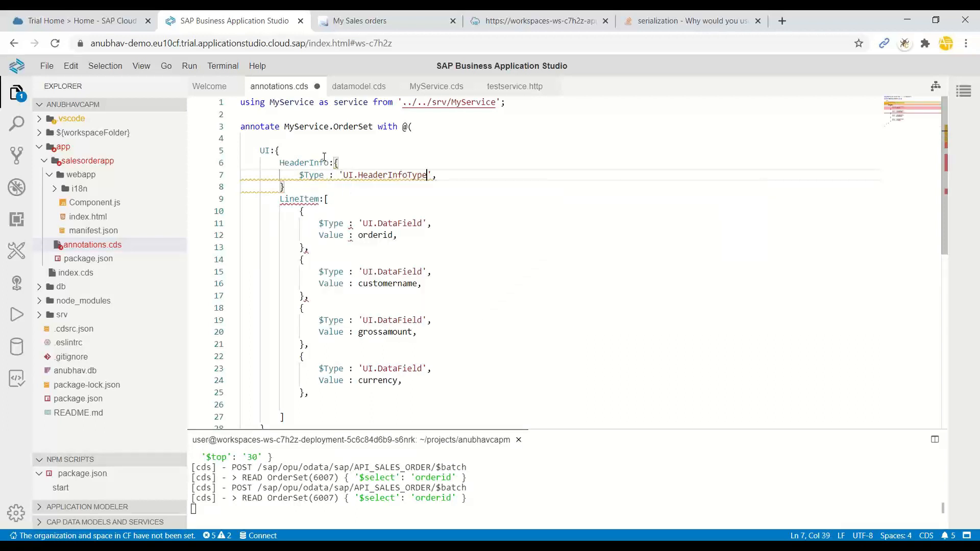
Set TypeName 'Order' and TypeNamePlural 'Orders' in HeaderInfo
{"action": "key", "text": "Return"}
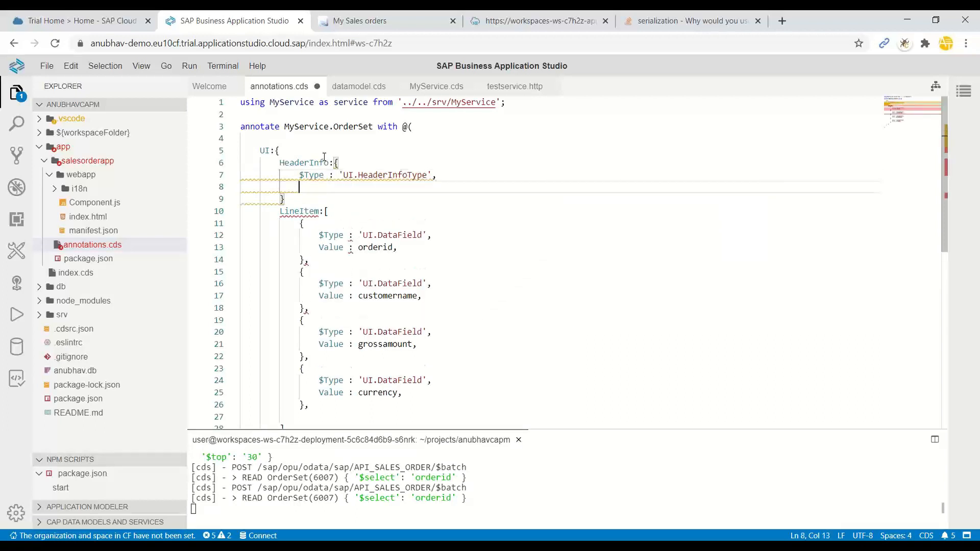
{"action": "type", "text": "Ty"}
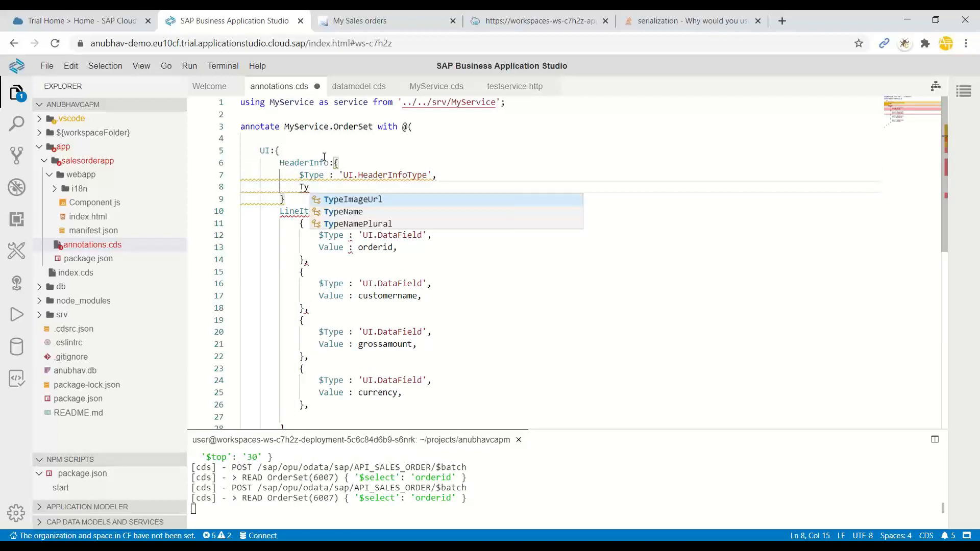
{"action": "key", "text": "Down"}
{"action": "key", "text": "Return"}
{"action": "type", "text": ": 'Orders'"}
{"action": "key", "text": "Return"}
{"action": "key", "text": "Up"}
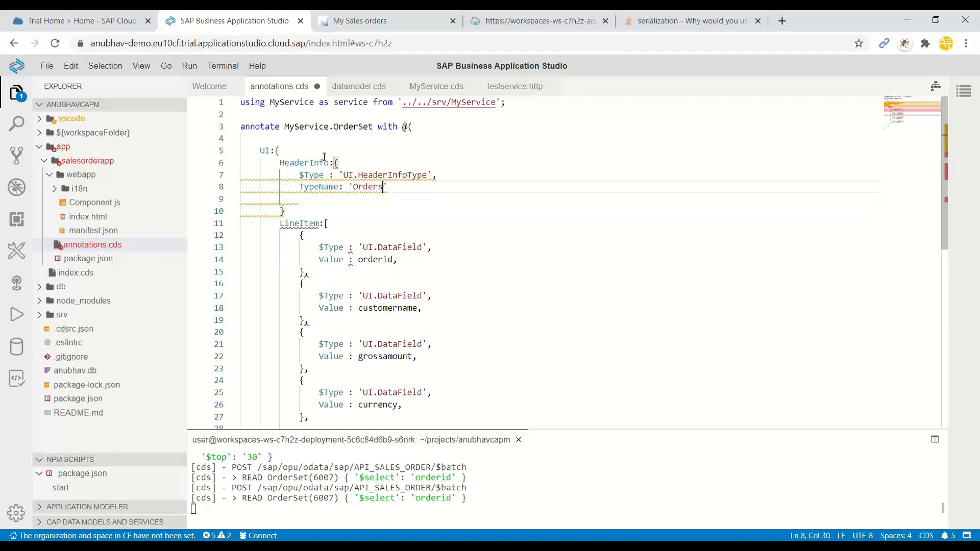
{"action": "key", "text": "BackSpace"}
{"action": "key", "text": "BackSpace"}
{"action": "type", "text": "',"}
{"action": "key", "text": "Escape"}
{"action": "key", "text": "Return"}
{"action": "type", "text": "Ty"}
{"action": "key", "text": "Down"}
{"action": "key", "text": "Return"}
{"action": "type", "text": ": 'Orders',"}
{"action": "key", "text": "Return"}
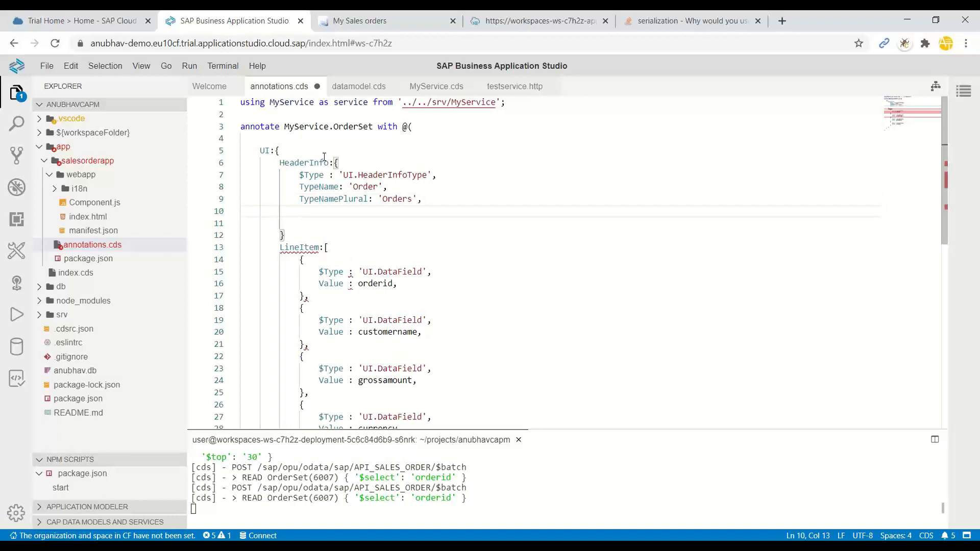
Add Description and Title properties to HeaderInfo, each as a UI.DataField record
{"action": "key", "text": "ctrl+space"}
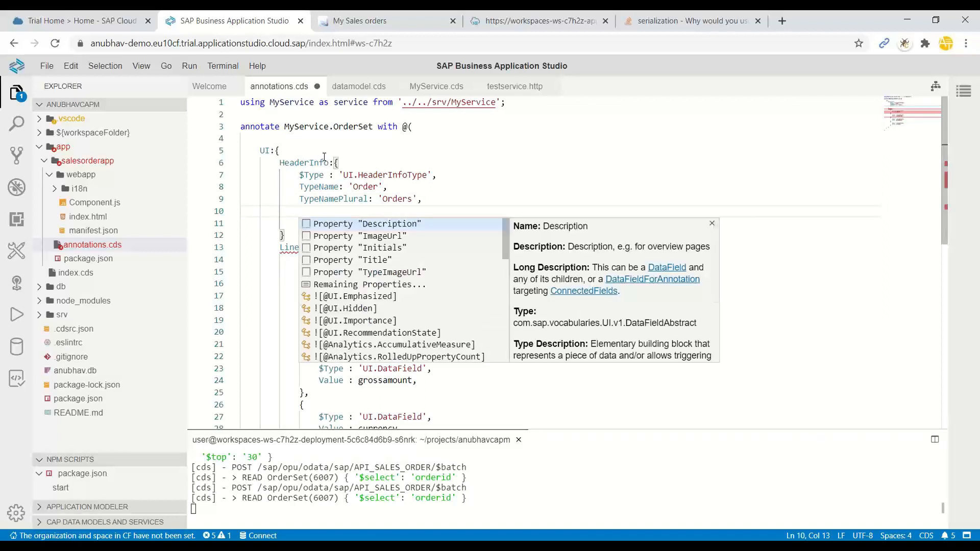
{"action": "key", "text": "Return"}
{"action": "key", "text": "End"}
{"action": "key", "text": "Return"}
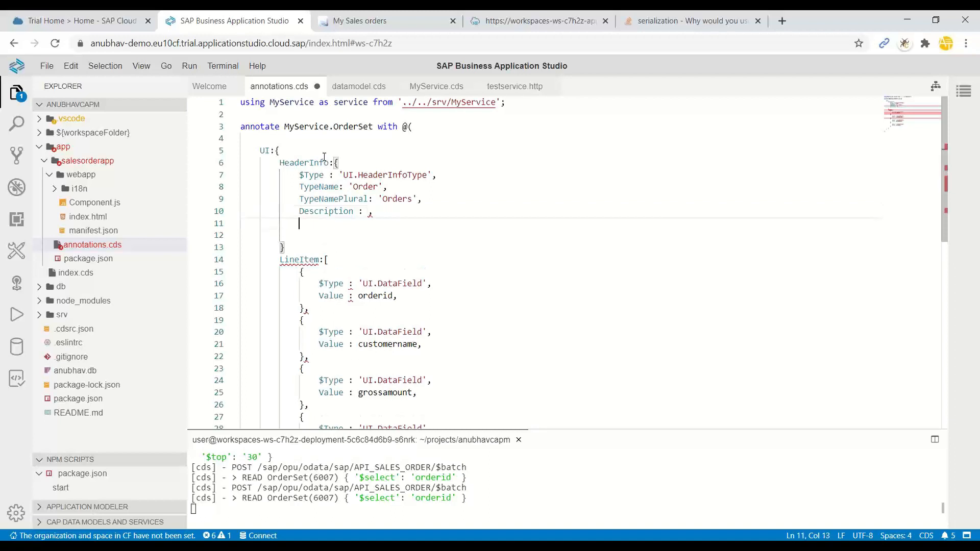
{"action": "type", "text": "Title"}
{"action": "type", "text": ":"}
{"action": "key", "text": "Up"}
{"action": "key", "text": "ctrl+space"}
{"action": "key", "text": "Return"}
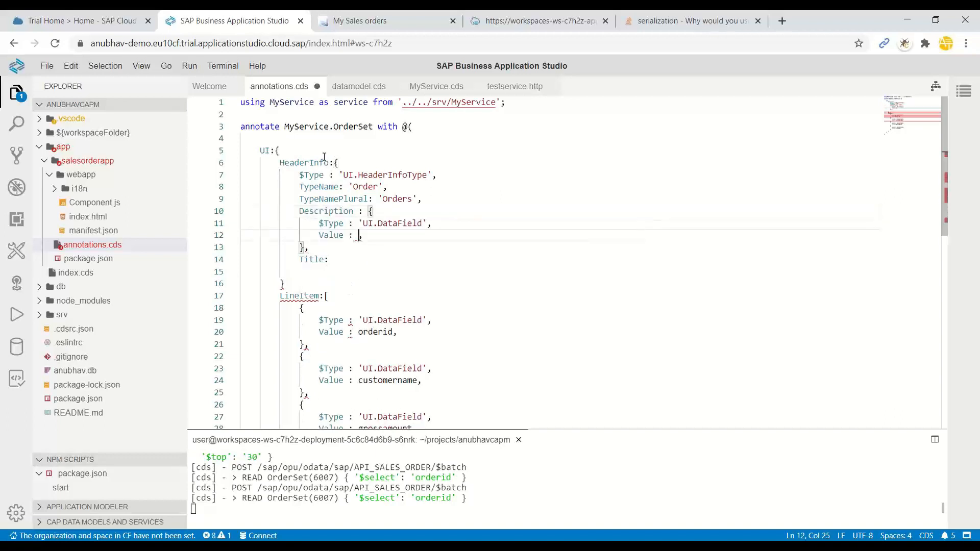
{"action": "key", "text": "Down"}
{"action": "key", "text": "Down"}
{"action": "key", "text": "Down"}
{"action": "key", "text": "End"}
{"action": "key", "text": "ctrl+space"}
{"action": "key", "text": "Return"}
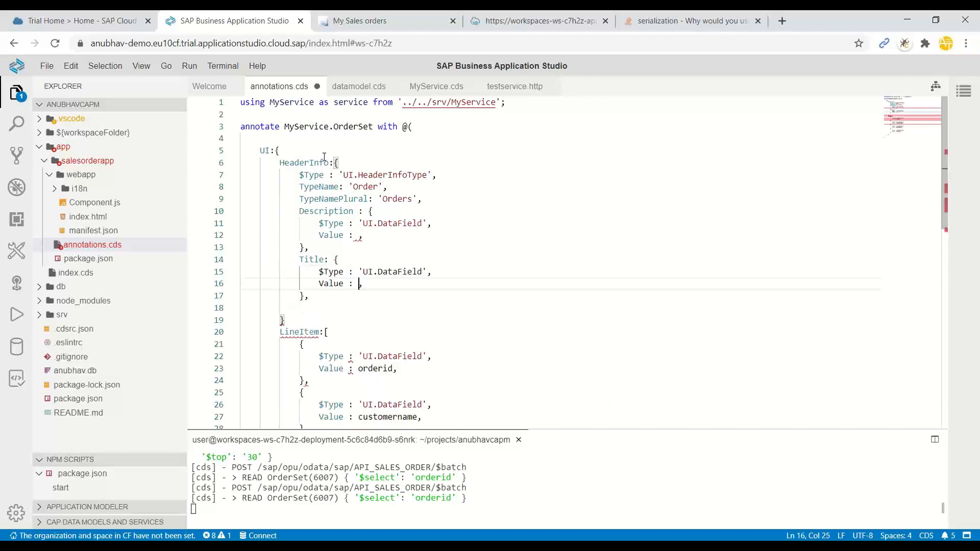
Set Description's Value to orderid and Title's Value to customername
{"action": "key", "text": "Up"}
{"action": "key", "text": "Up"}
{"action": "key", "text": "Up"}
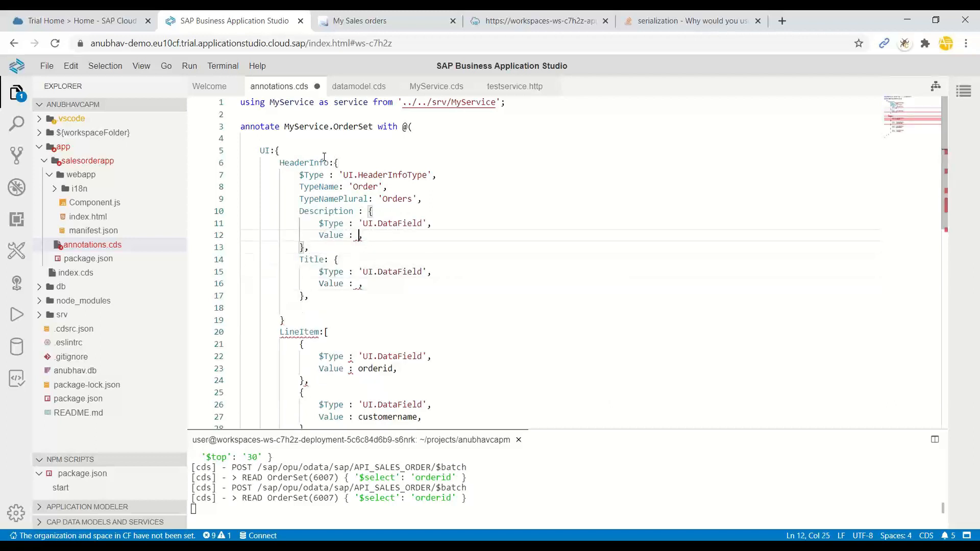
{"action": "type", "text": "or"}
{"action": "key", "text": "Return"}
{"action": "key", "text": "Down"}
{"action": "key", "text": "Down"}
{"action": "key", "text": "Down"}
{"action": "key", "text": "Down"}
{"action": "type", "text": "cu"}
{"action": "key", "text": "Down"}
{"action": "key", "text": "Return"}
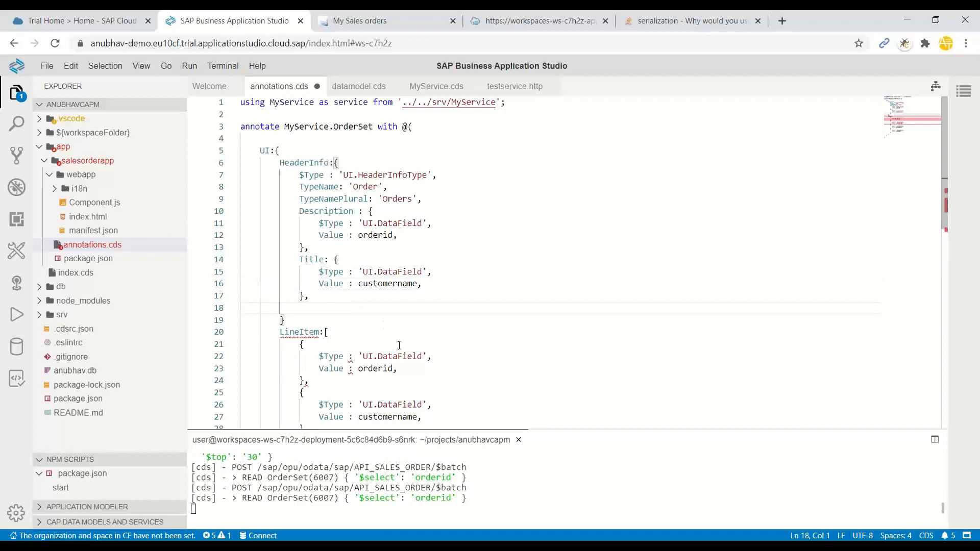
Remove the trailing comma and stray blank line in HeaderInfo and save the file
{"action": "left_click", "coordinate": [391, 299]}
{"action": "key", "text": "BackSpace"}
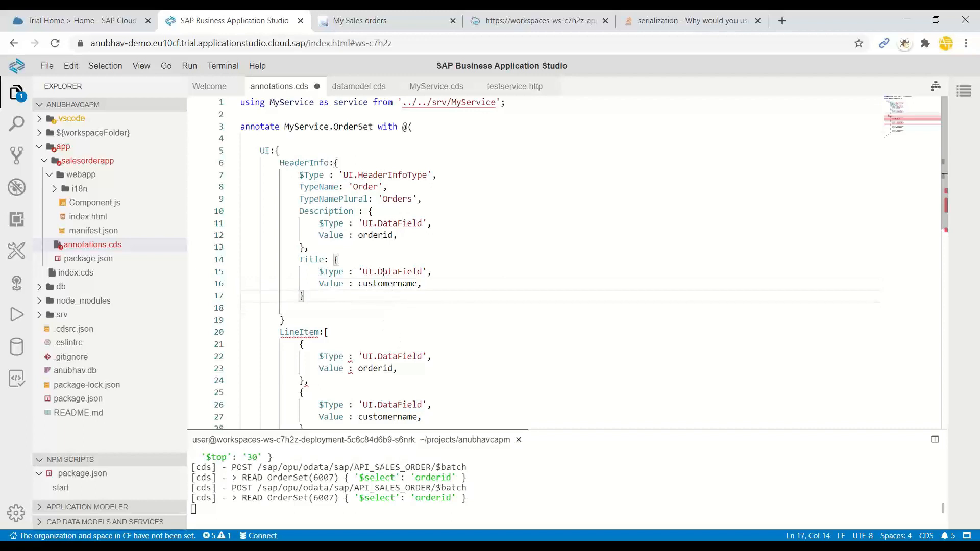
{"action": "key", "text": "ctrl+s"}
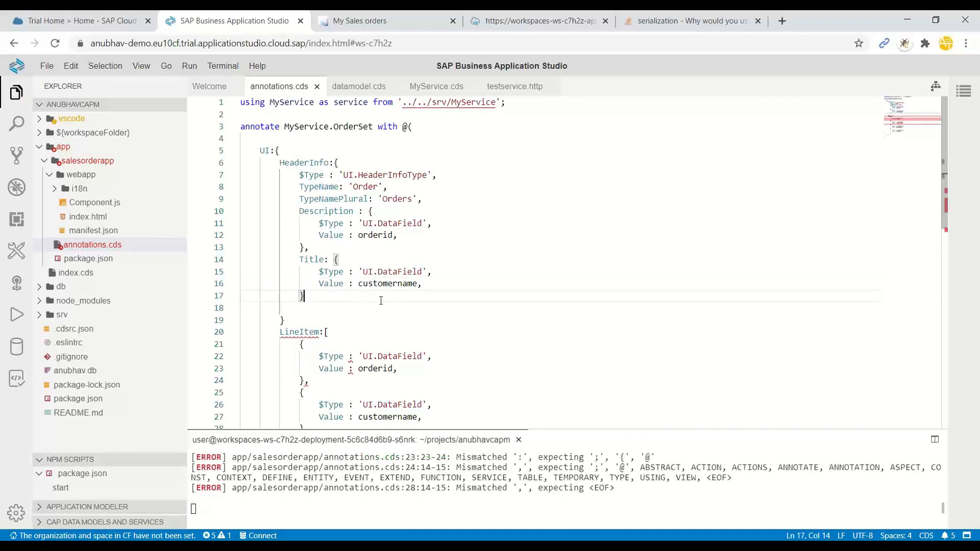
{"action": "left_click", "coordinate": [362, 319]}
{"action": "type", "text": ","}
{"action": "key", "text": "Home"}
{"action": "key", "text": "BackSpace"}
{"action": "key", "text": "ctrl+s"}
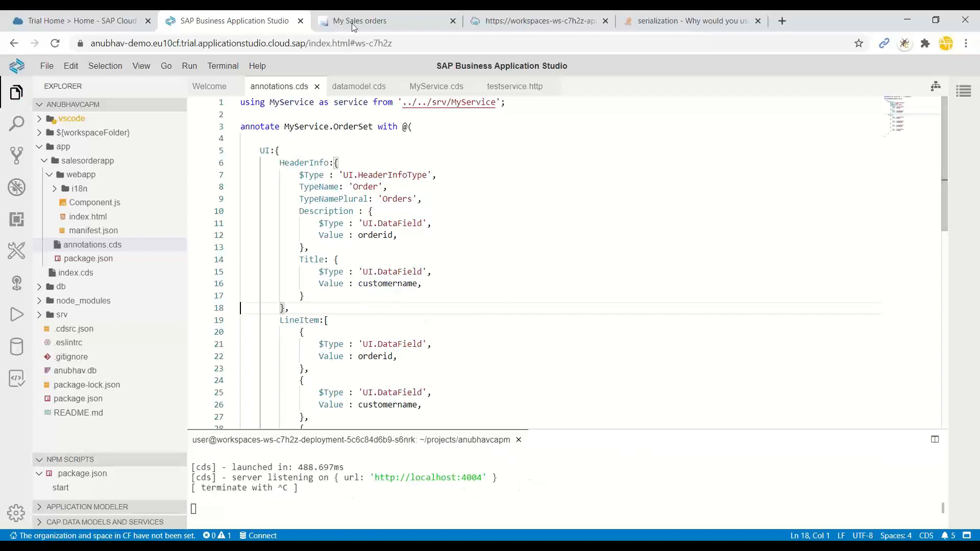
Refresh the app, open order 6,010 Nlounge and highlight its header title and 6,010 description
{"action": "left_click", "coordinate": [358, 21]}
{"action": "key", "text": "F5"}
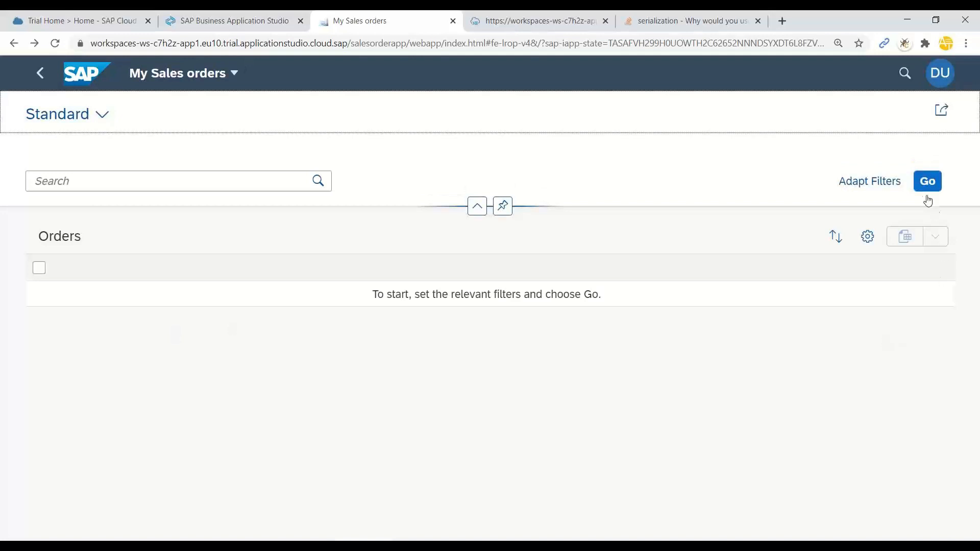
{"action": "left_click", "coordinate": [928, 181]}
{"action": "scroll", "coordinate": [297, 371], "scroll_direction": "down", "scroll_amount": 3}
{"action": "scroll", "coordinate": [297, 372], "scroll_direction": "down", "scroll_amount": 2}
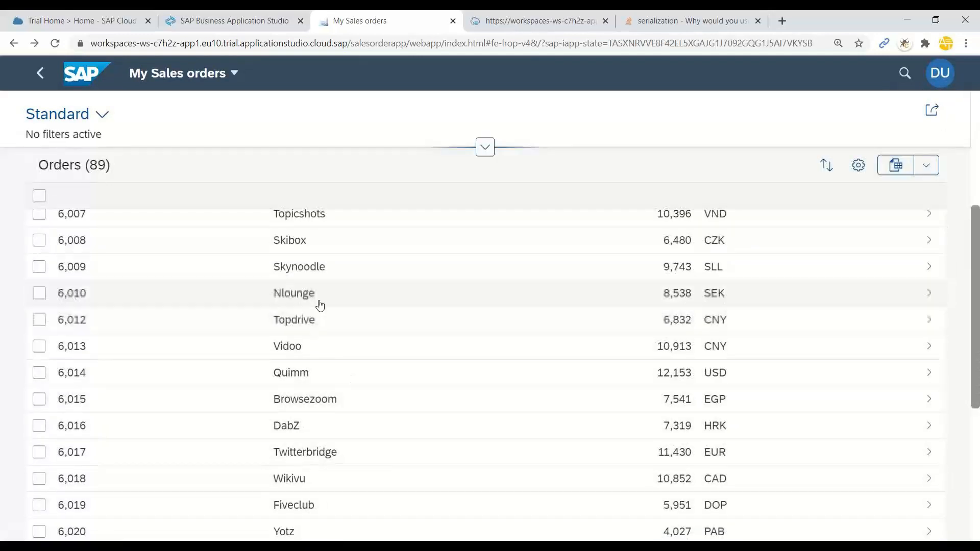
{"action": "left_click", "coordinate": [310, 299]}
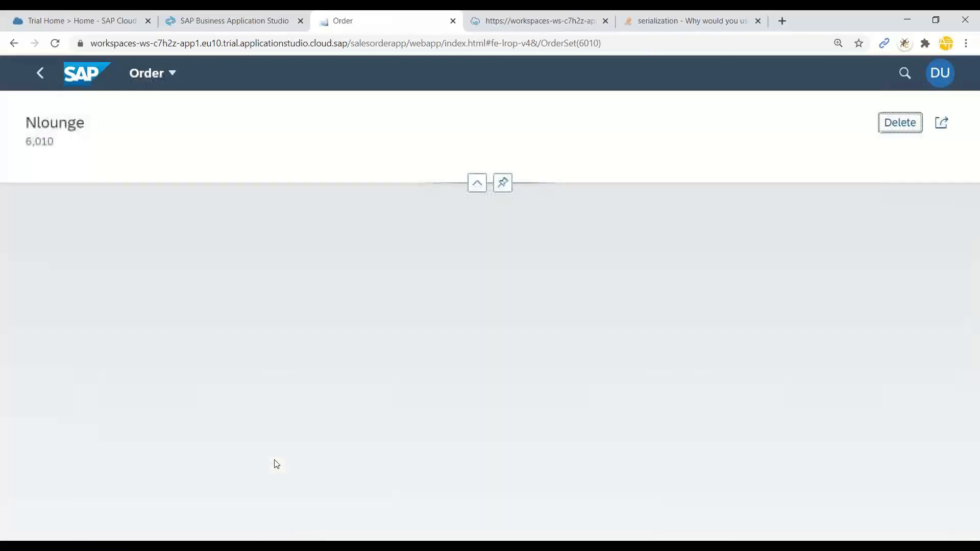
{"action": "left_click_drag", "start_coordinate": [27, 123], "coordinate": [90, 133]}
{"action": "left_click", "coordinate": [91, 134]}
{"action": "left_click", "coordinate": [46, 142]}
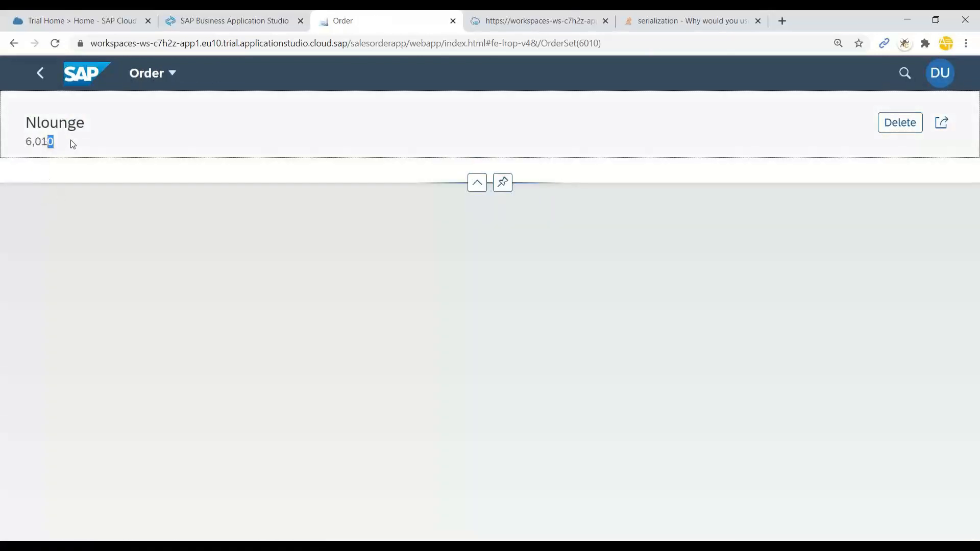
{"action": "left_click", "coordinate": [234, 20]}
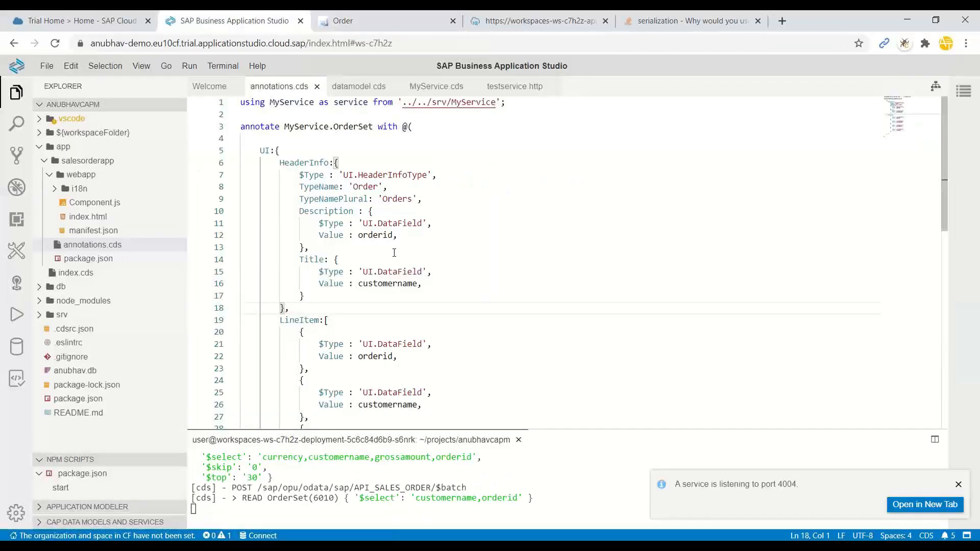